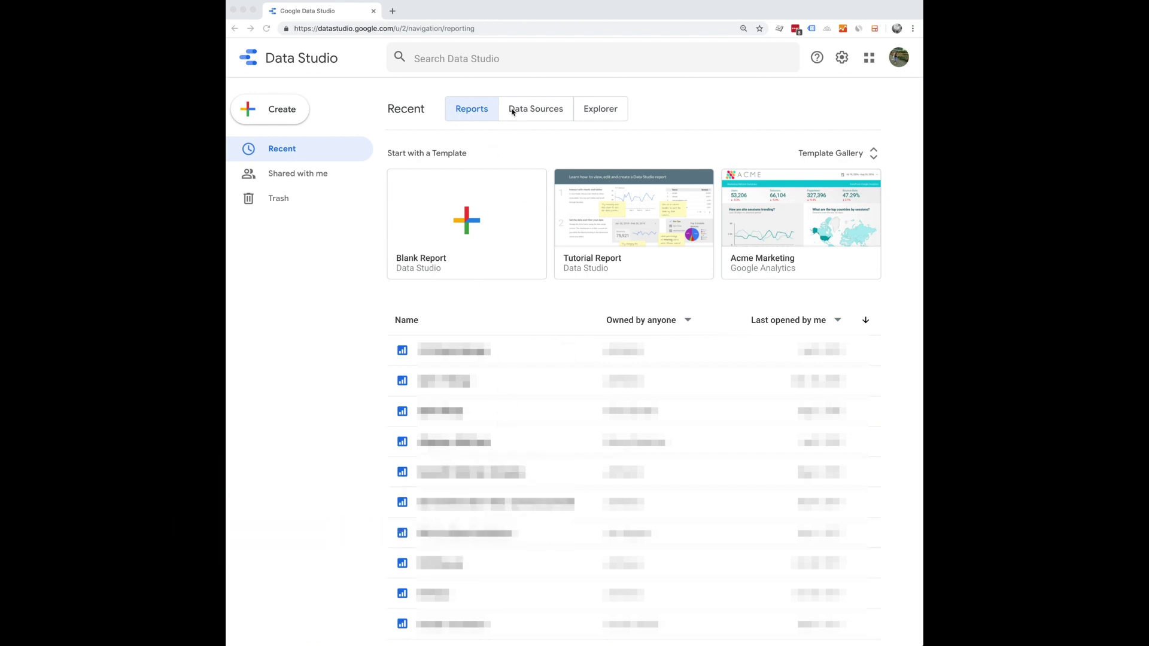
Step: Browse the Data Sources and Explorer lists, then start a new data source from Create
{"action": "left_click", "coordinate": [532, 117]}
{"action": "left_click", "coordinate": [530, 114]}
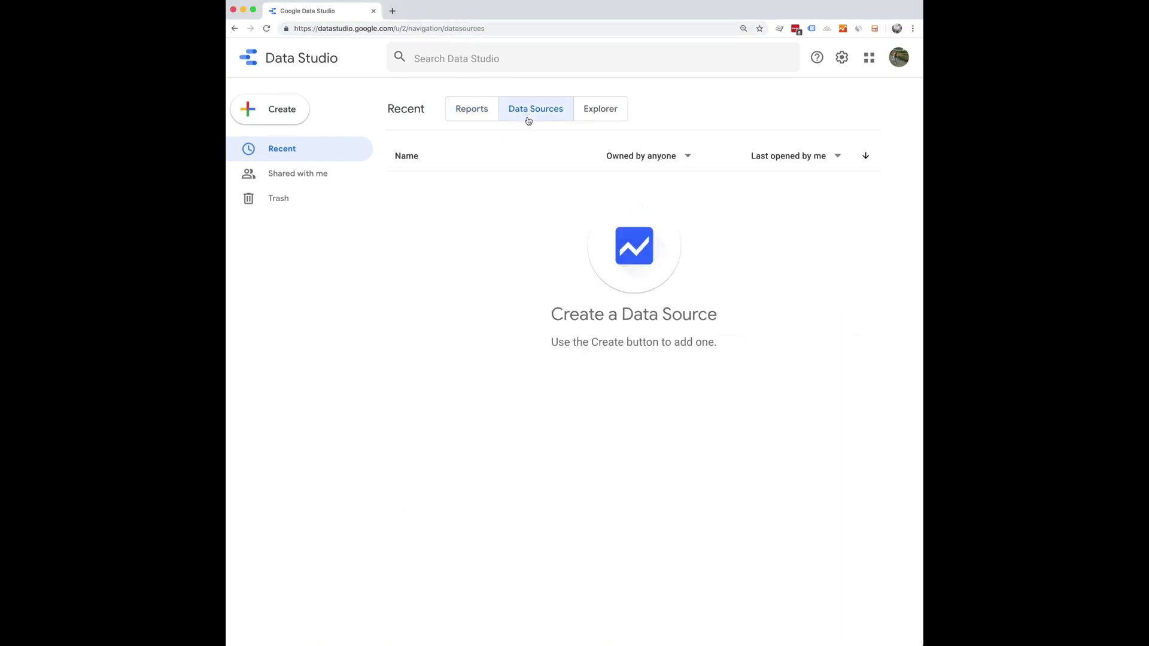
{"action": "left_click", "coordinate": [596, 111]}
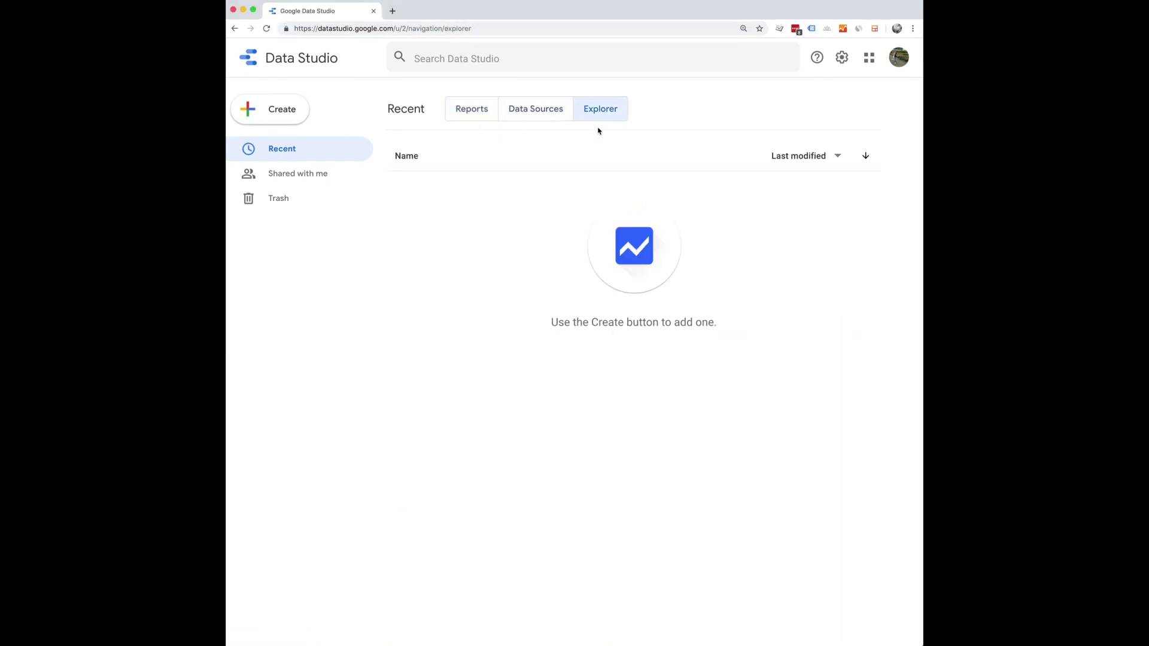
{"action": "left_click", "coordinate": [540, 113]}
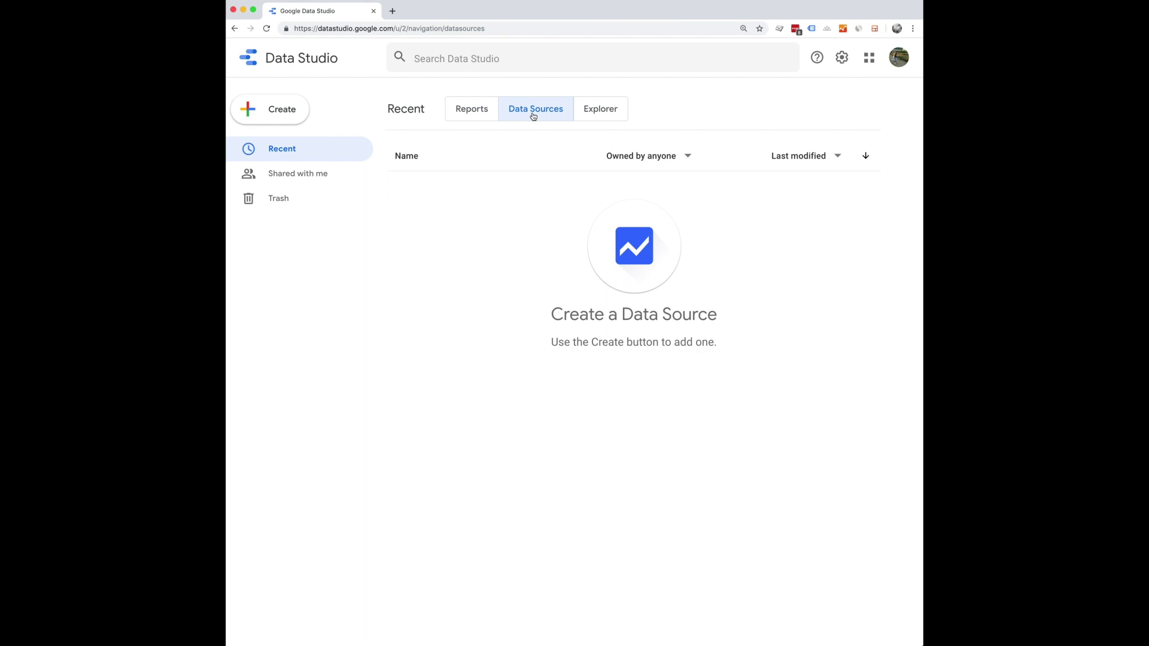
{"action": "left_click", "coordinate": [278, 115]}
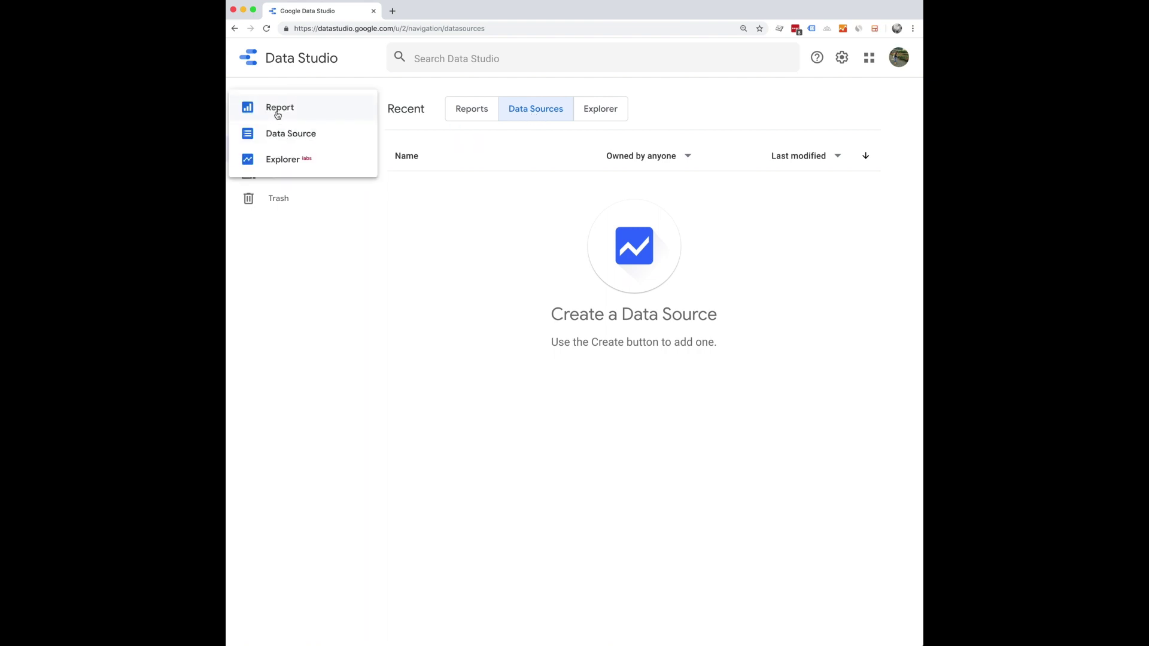
{"action": "left_click", "coordinate": [288, 135]}
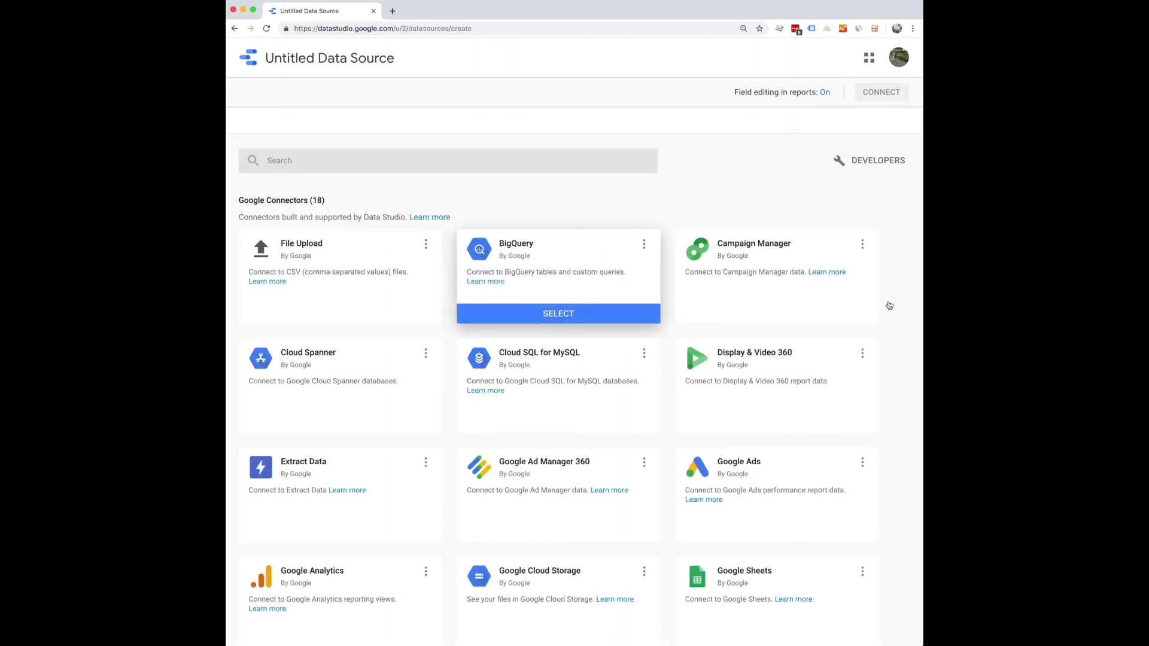
{"action": "scroll", "coordinate": [907, 315], "scroll_direction": "down", "scroll_amount": 1}
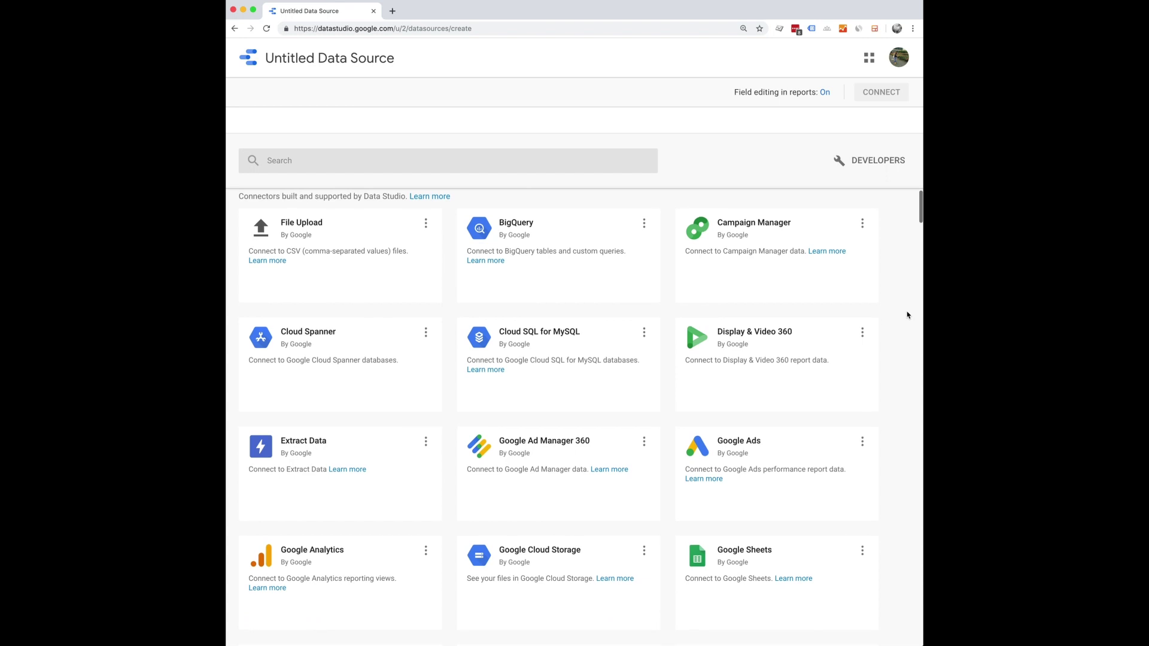
{"action": "scroll", "coordinate": [907, 315], "scroll_direction": "down", "scroll_amount": 2}
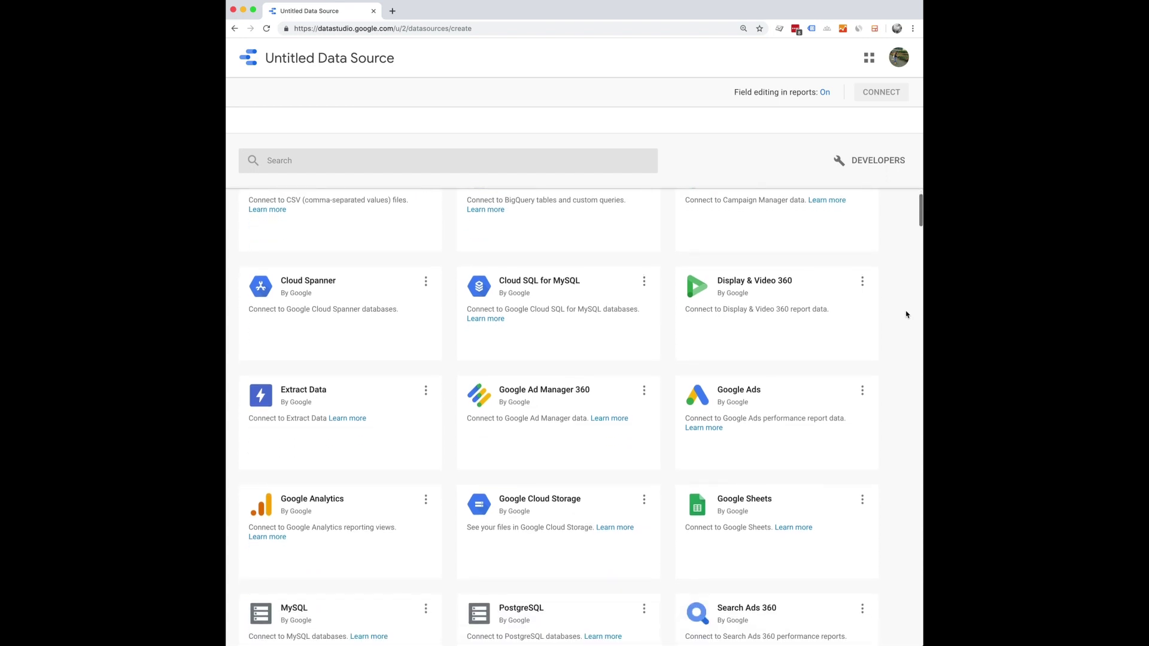
{"action": "scroll", "coordinate": [909, 318], "scroll_direction": "down", "scroll_amount": 5}
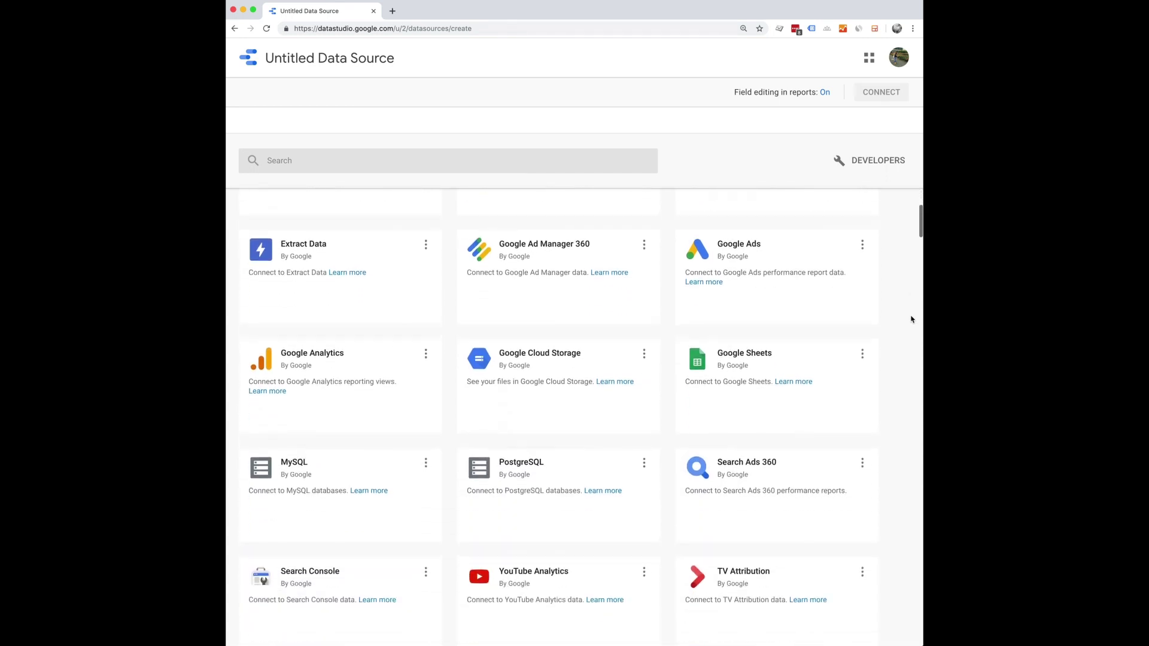
{"action": "scroll", "coordinate": [910, 324], "scroll_direction": "down", "scroll_amount": 2}
{"action": "scroll", "coordinate": [910, 325], "scroll_direction": "down", "scroll_amount": 3}
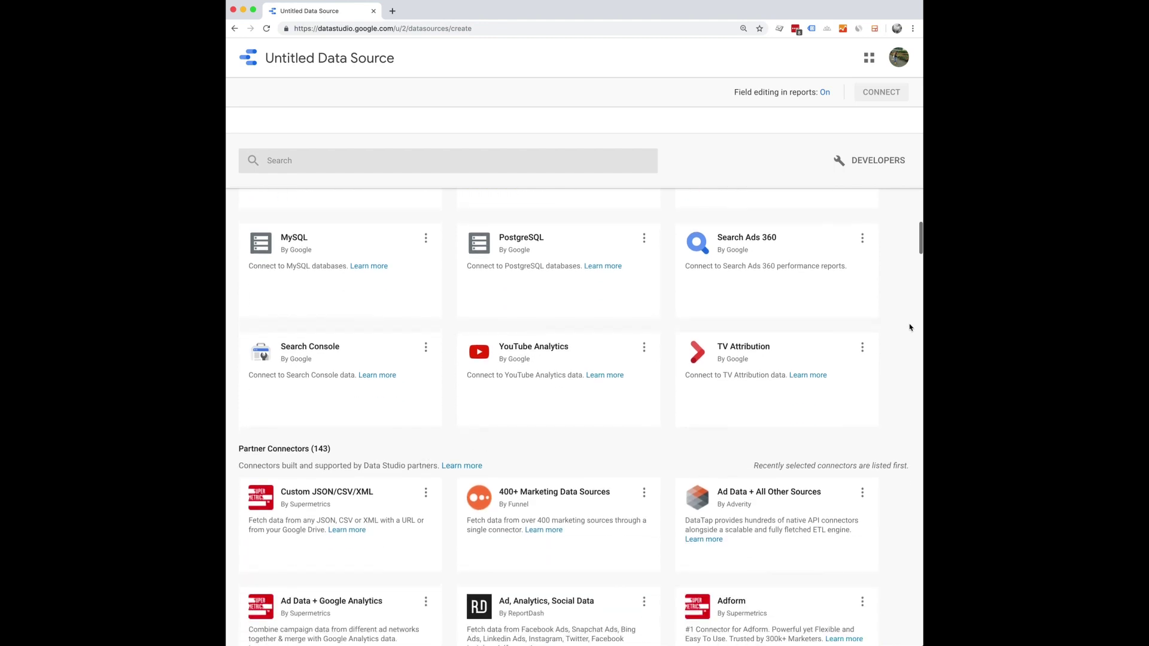
{"action": "scroll", "coordinate": [909, 327], "scroll_direction": "up", "scroll_amount": 4}
{"action": "scroll", "coordinate": [908, 327], "scroll_direction": "up", "scroll_amount": 3}
{"action": "mouse_move", "coordinate": [430, 422]}
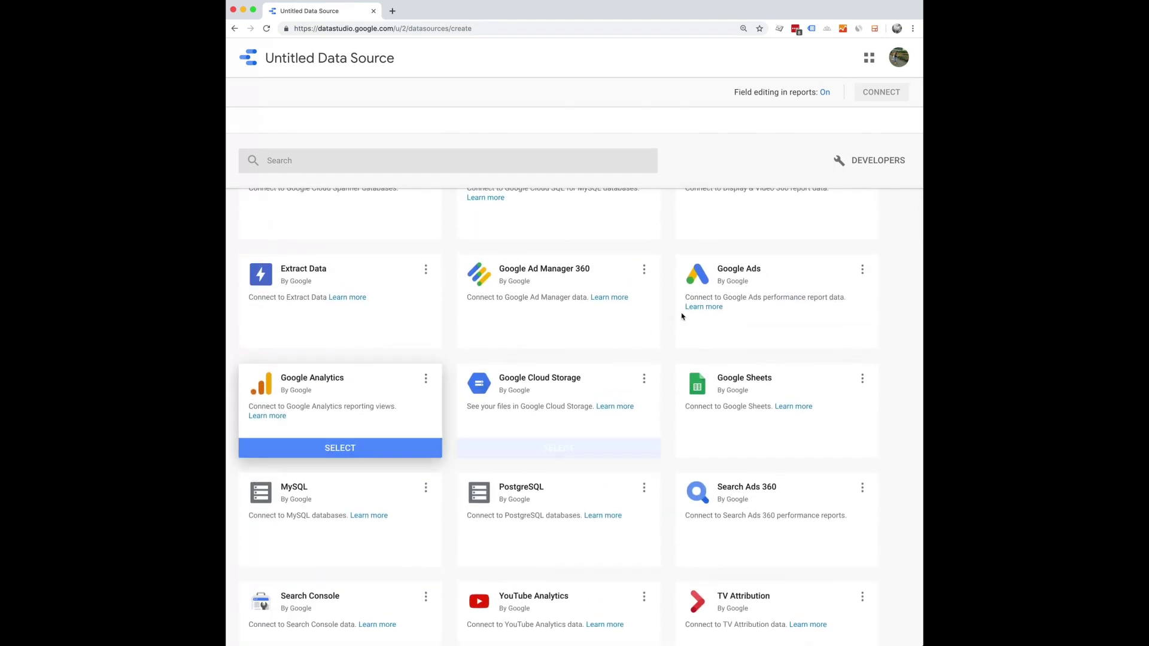
{"action": "mouse_move", "coordinate": [755, 300]}
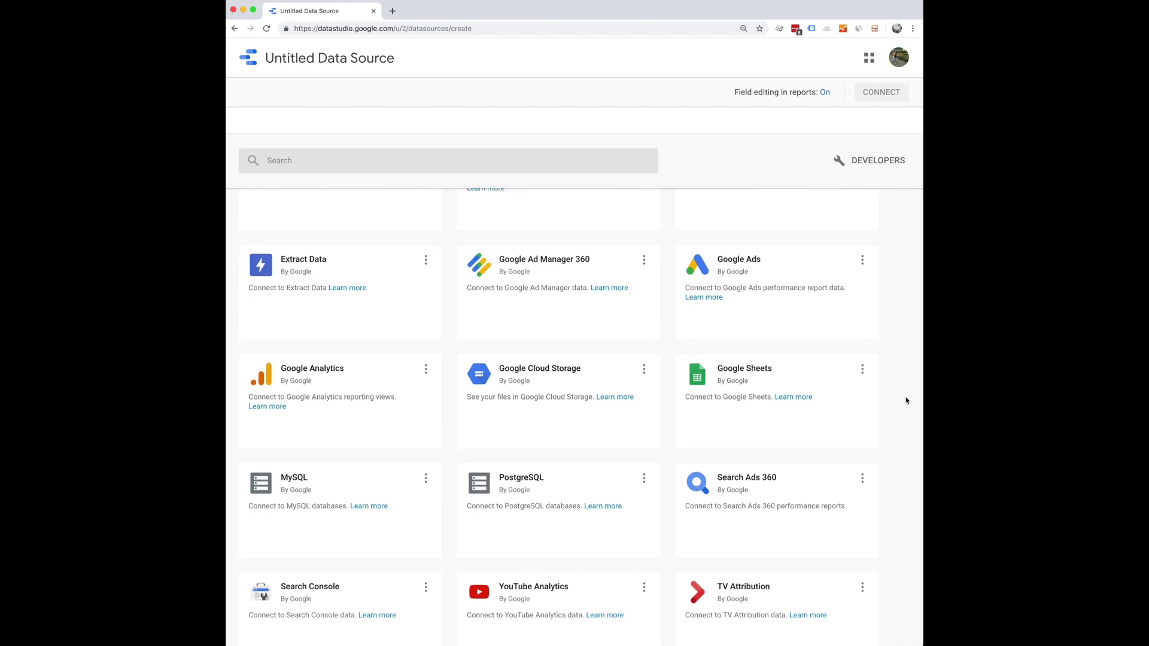
{"action": "scroll", "coordinate": [903, 397], "scroll_direction": "down", "scroll_amount": 4}
{"action": "scroll", "coordinate": [905, 402], "scroll_direction": "down", "scroll_amount": 6}
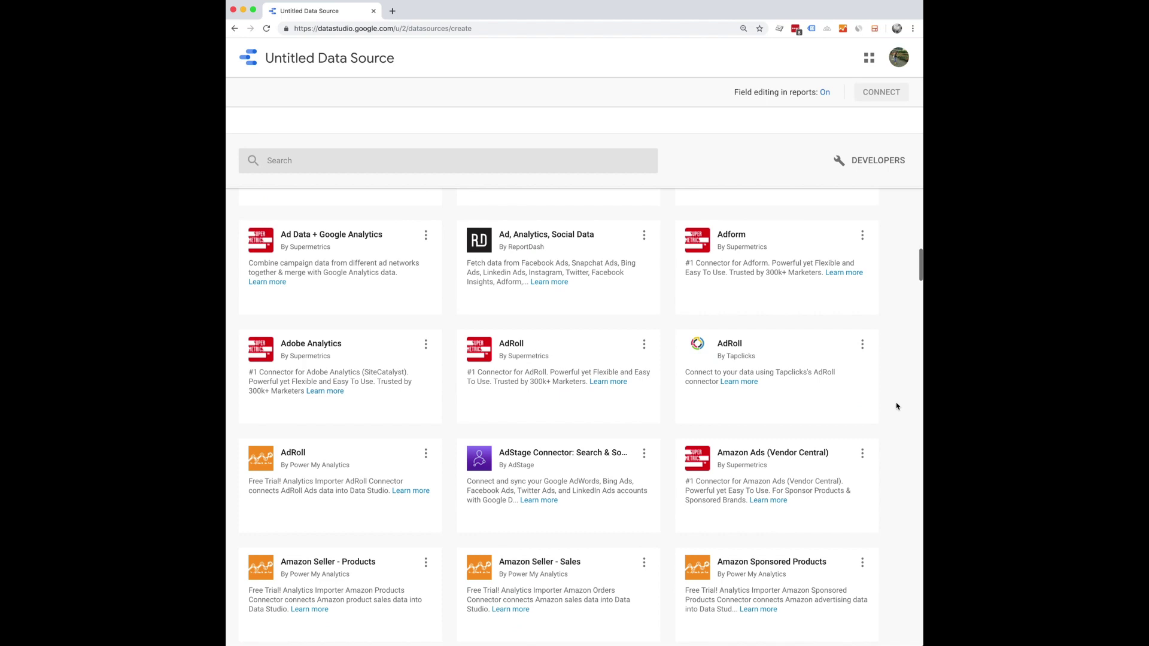
{"action": "scroll", "coordinate": [898, 409], "scroll_direction": "up", "scroll_amount": 6}
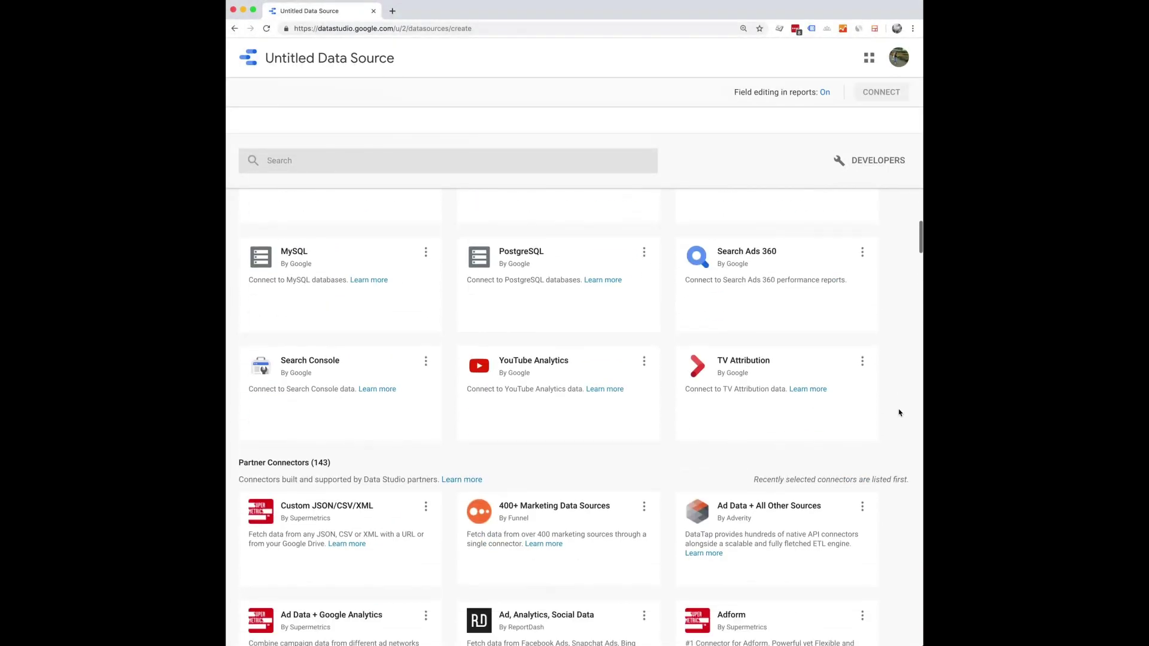
{"action": "scroll", "coordinate": [900, 413], "scroll_direction": "down", "scroll_amount": 2}
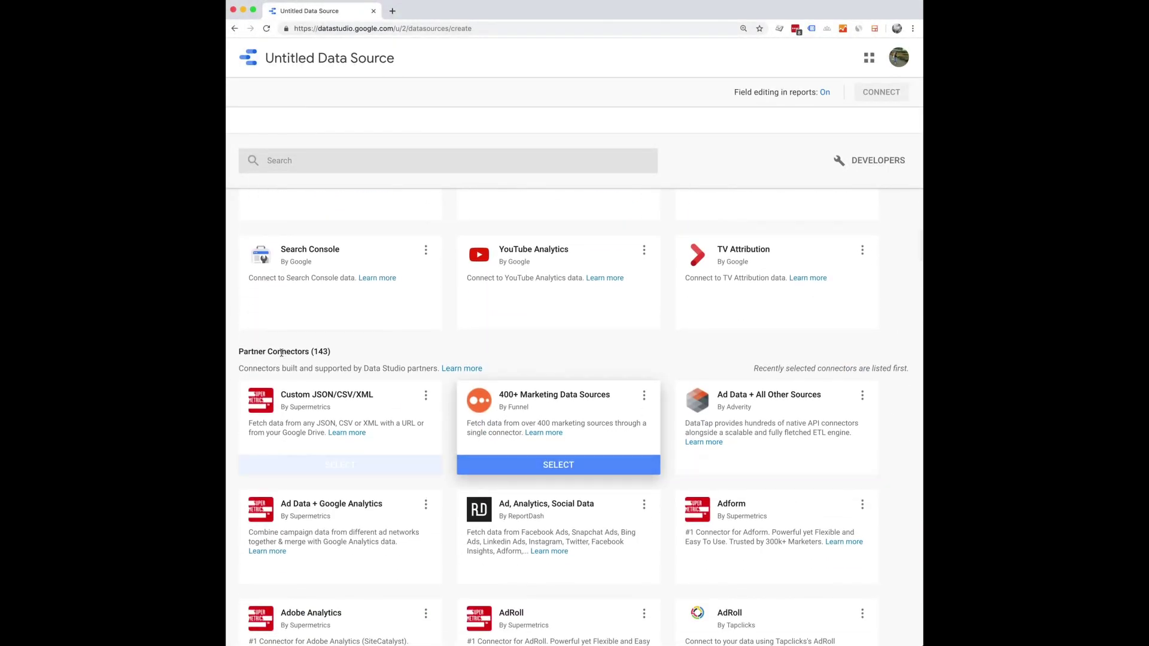
{"action": "scroll", "coordinate": [424, 359], "scroll_direction": "up", "scroll_amount": 4}
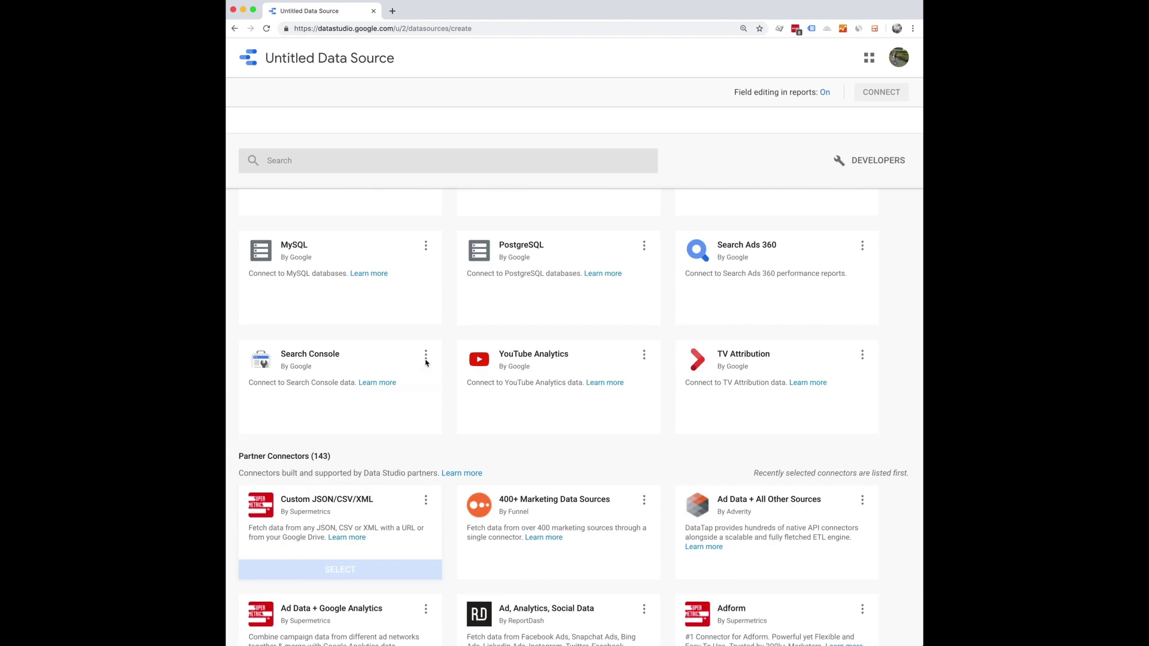
{"action": "scroll", "coordinate": [423, 360], "scroll_direction": "down", "scroll_amount": 5}
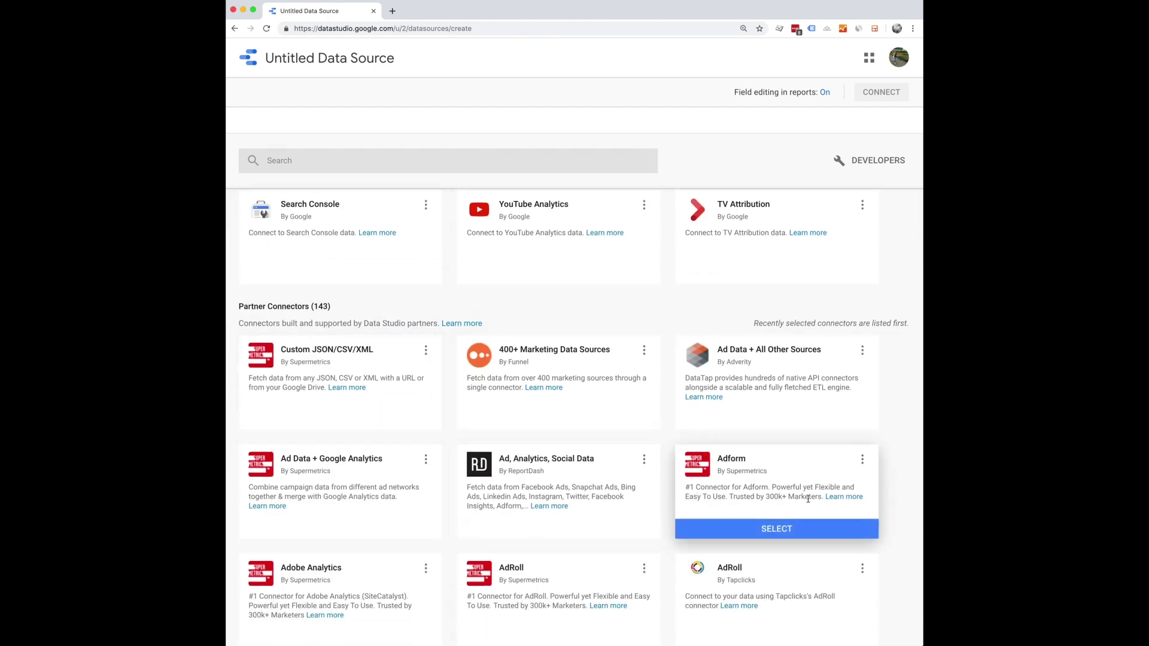
{"action": "scroll", "coordinate": [808, 498], "scroll_direction": "down", "scroll_amount": 7}
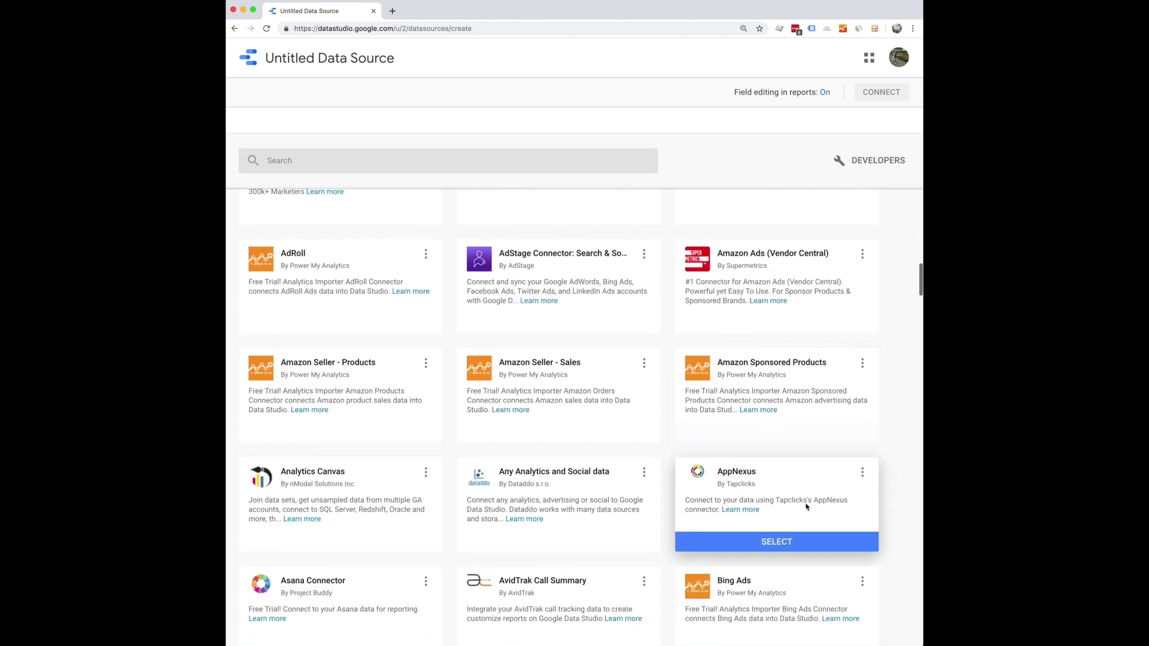
{"action": "scroll", "coordinate": [806, 507], "scroll_direction": "up", "scroll_amount": 6}
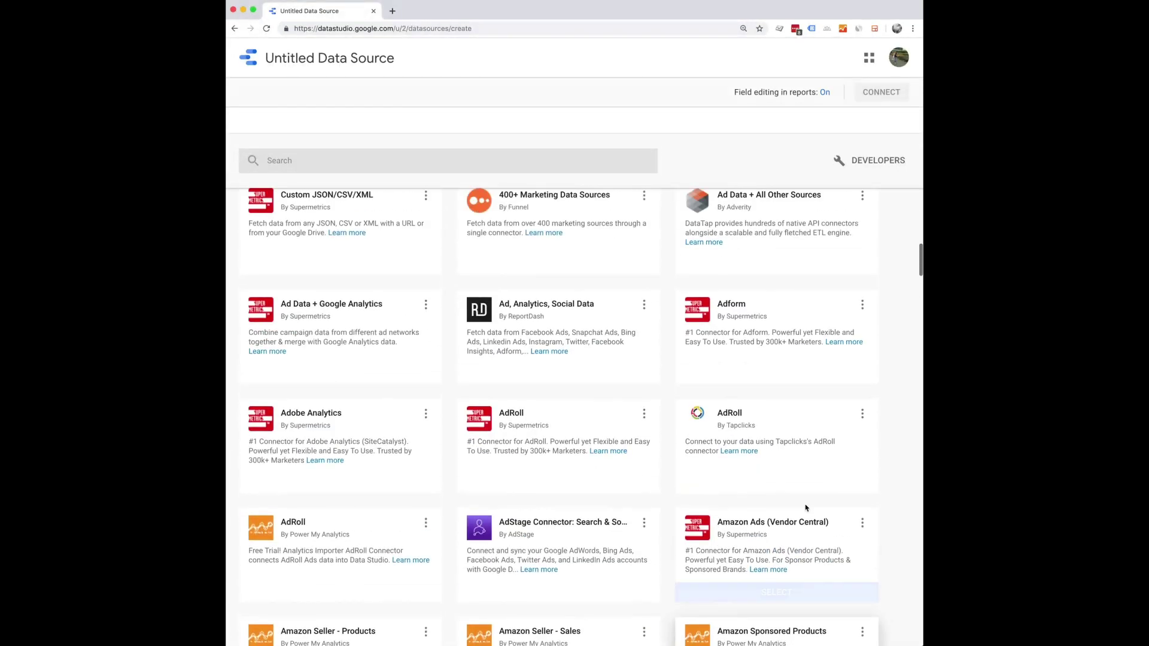
{"action": "scroll", "coordinate": [806, 507], "scroll_direction": "up", "scroll_amount": 9}
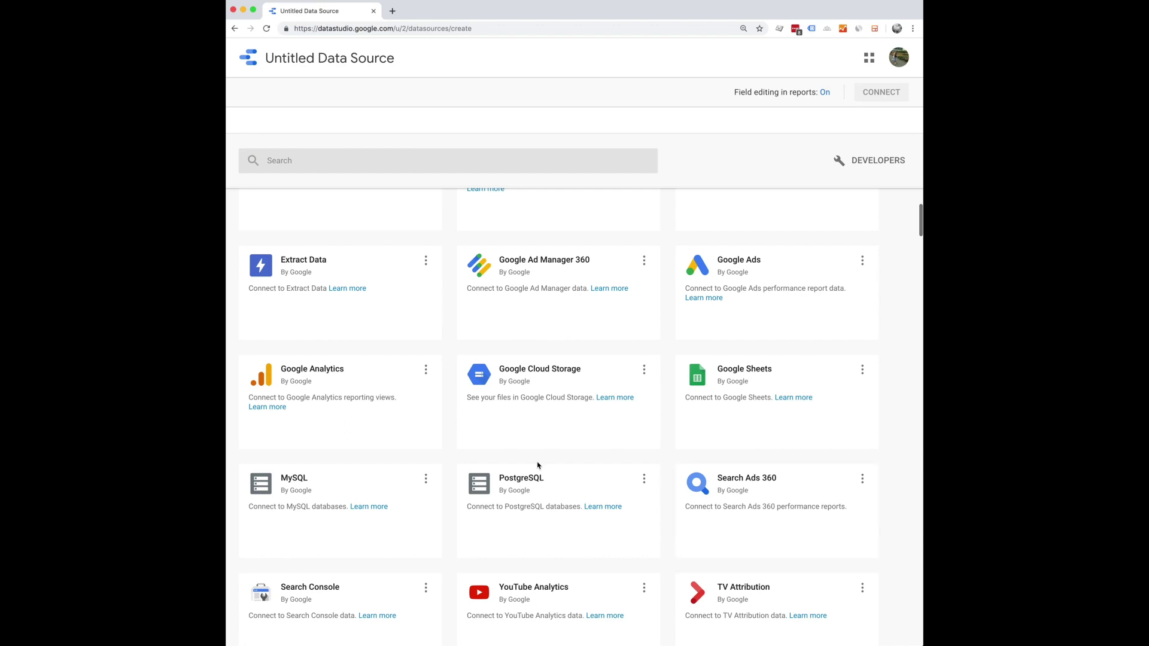
{"action": "mouse_move", "coordinate": [293, 369]}
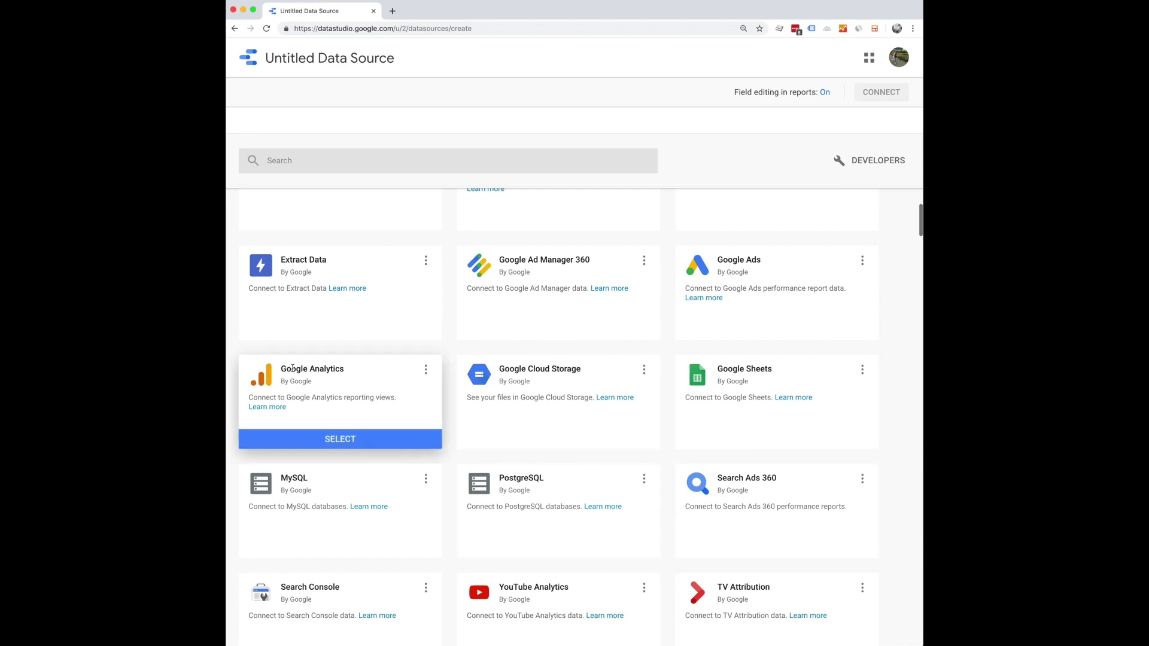
{"action": "left_click", "coordinate": [338, 440]}
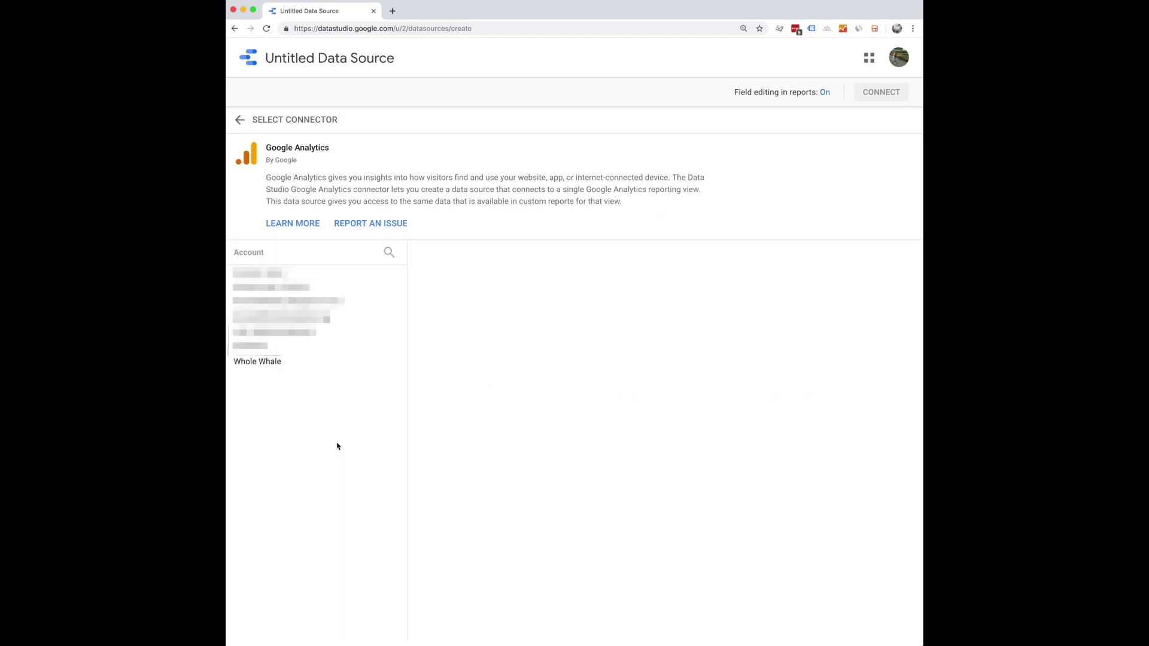
Step: Connect Google Analytics using the wholewhale.com property and reporting view, then scroll the field list
{"action": "left_click", "coordinate": [267, 370]}
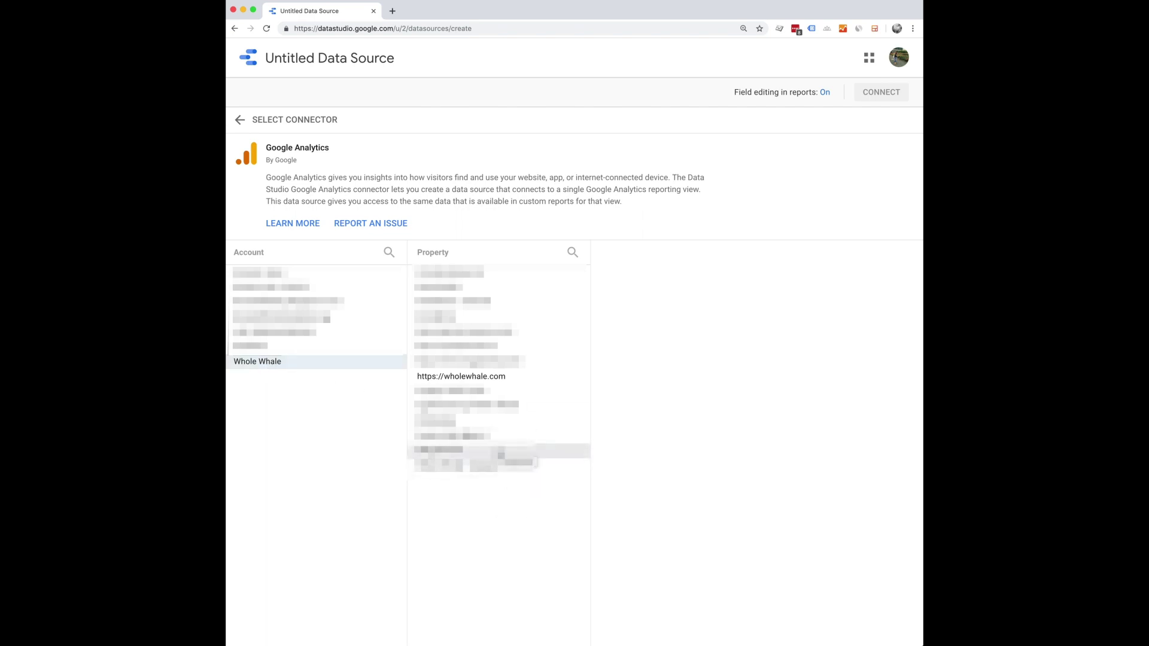
{"action": "left_click", "coordinate": [504, 377]}
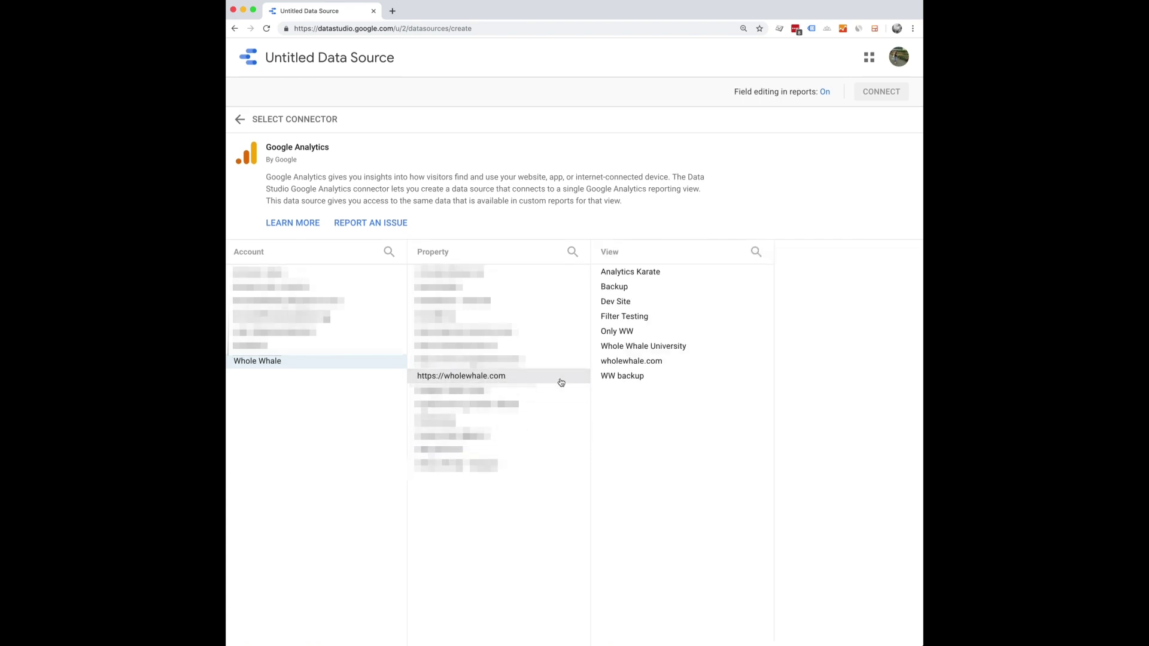
{"action": "left_click", "coordinate": [618, 364]}
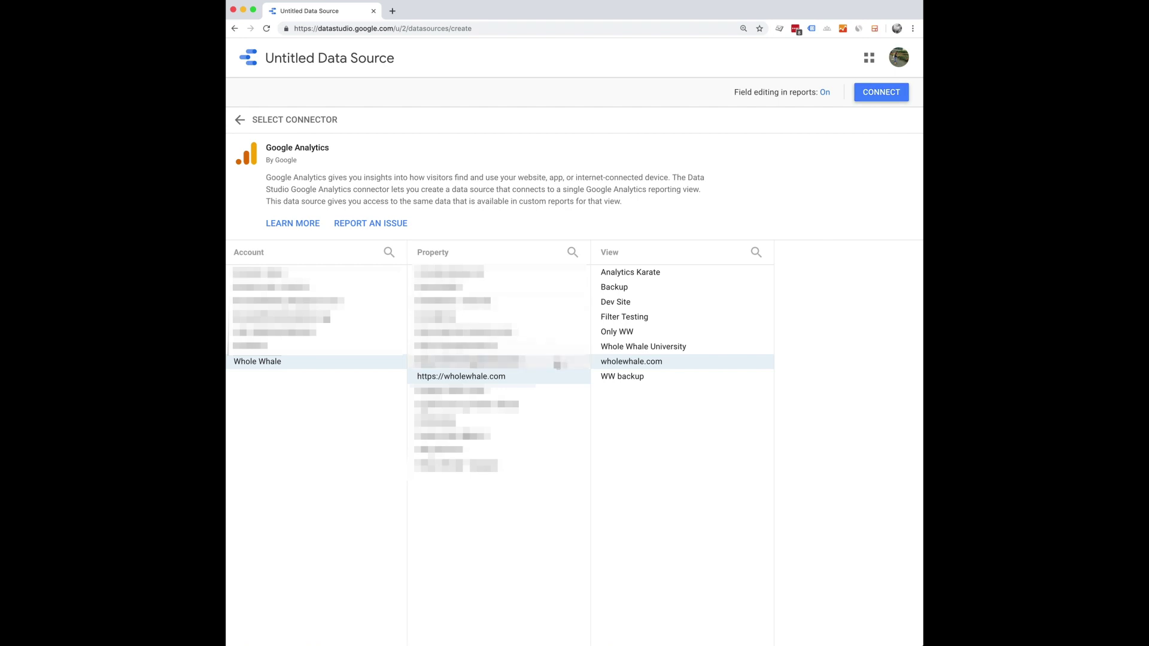
{"action": "left_click", "coordinate": [868, 96]}
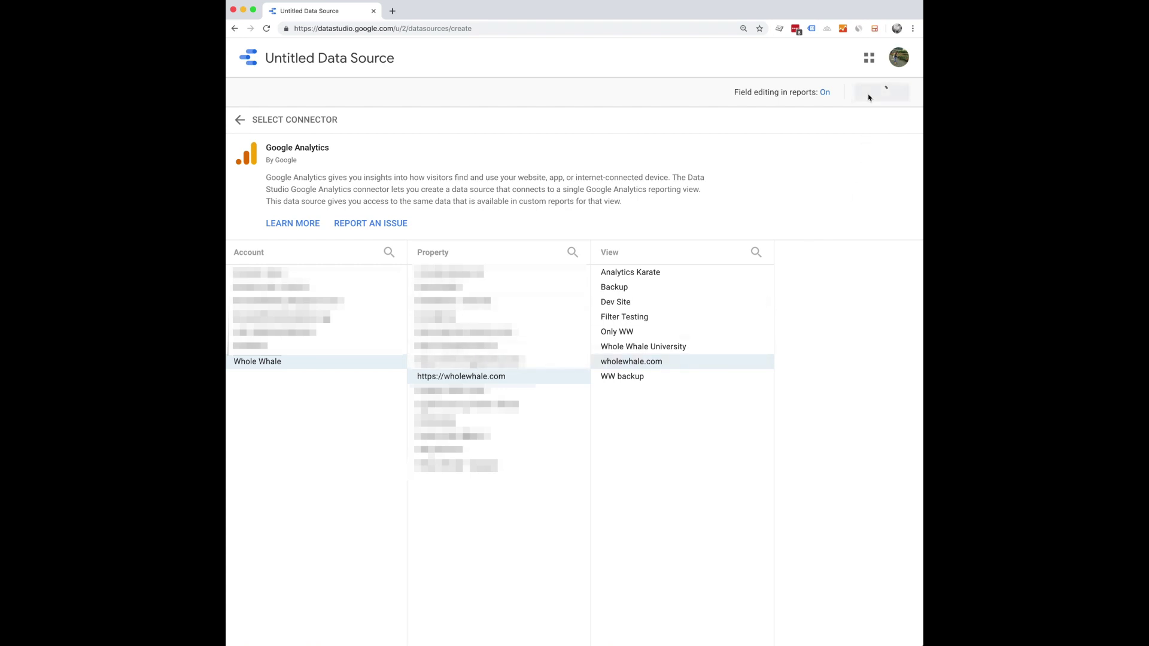
{"action": "scroll", "coordinate": [862, 252], "scroll_direction": "down", "scroll_amount": 15}
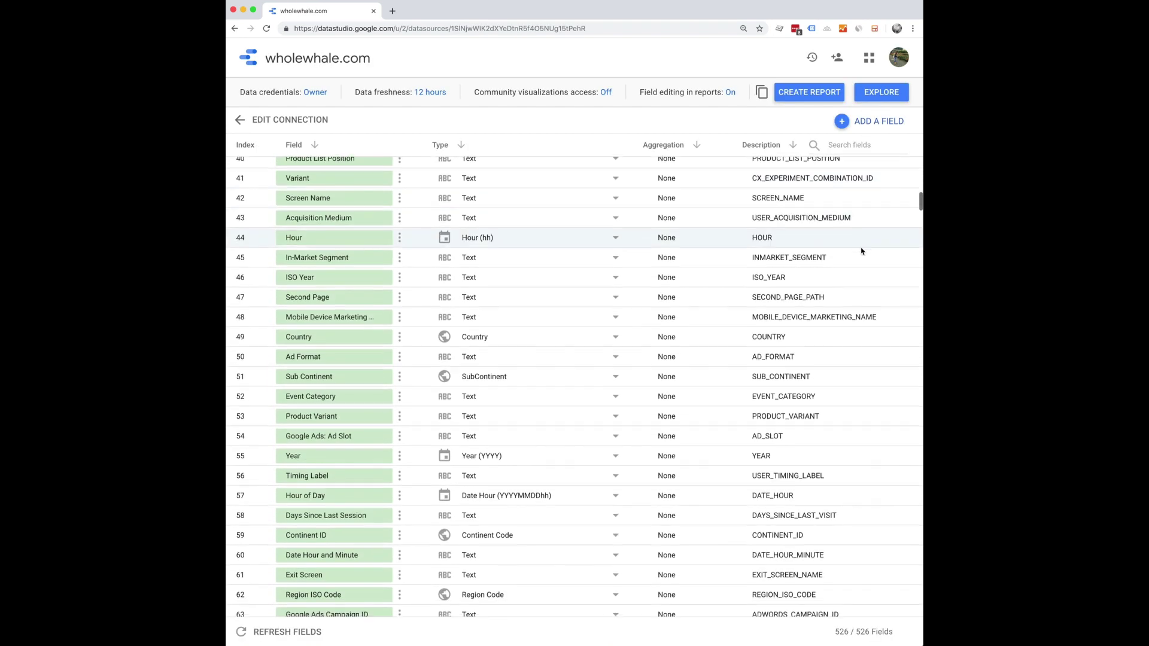
Step: Scroll the wholewhale.com field list down and back up, then return to the data source tab
{"action": "scroll", "coordinate": [862, 251], "scroll_direction": "down", "scroll_amount": 5}
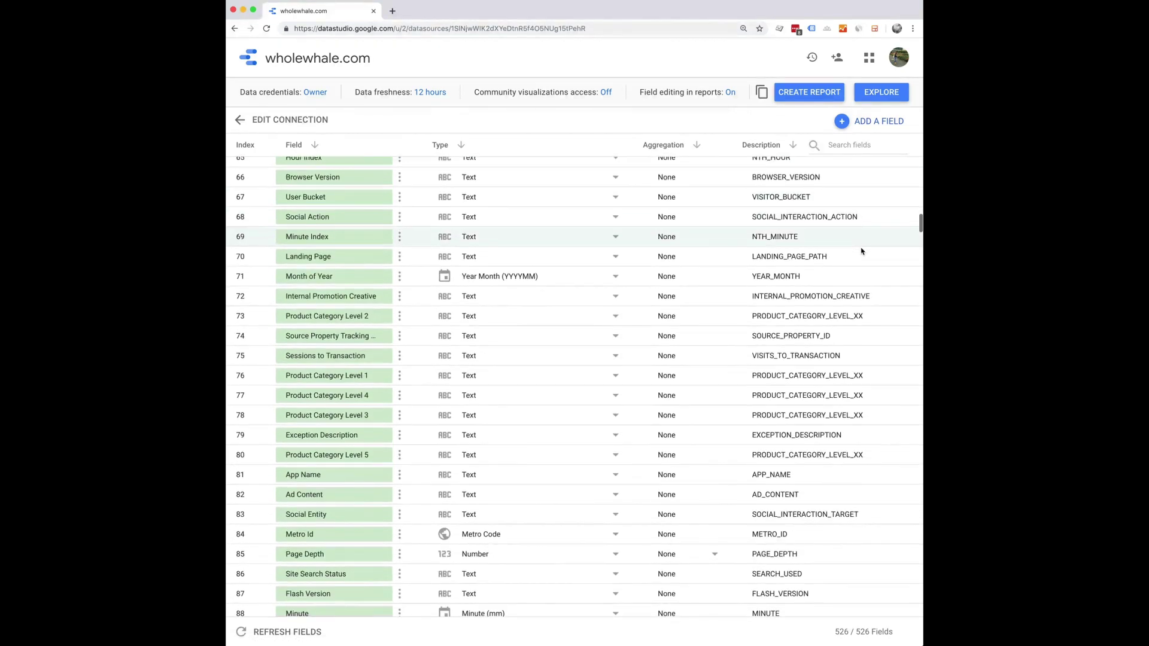
{"action": "scroll", "coordinate": [862, 251], "scroll_direction": "down", "scroll_amount": 3}
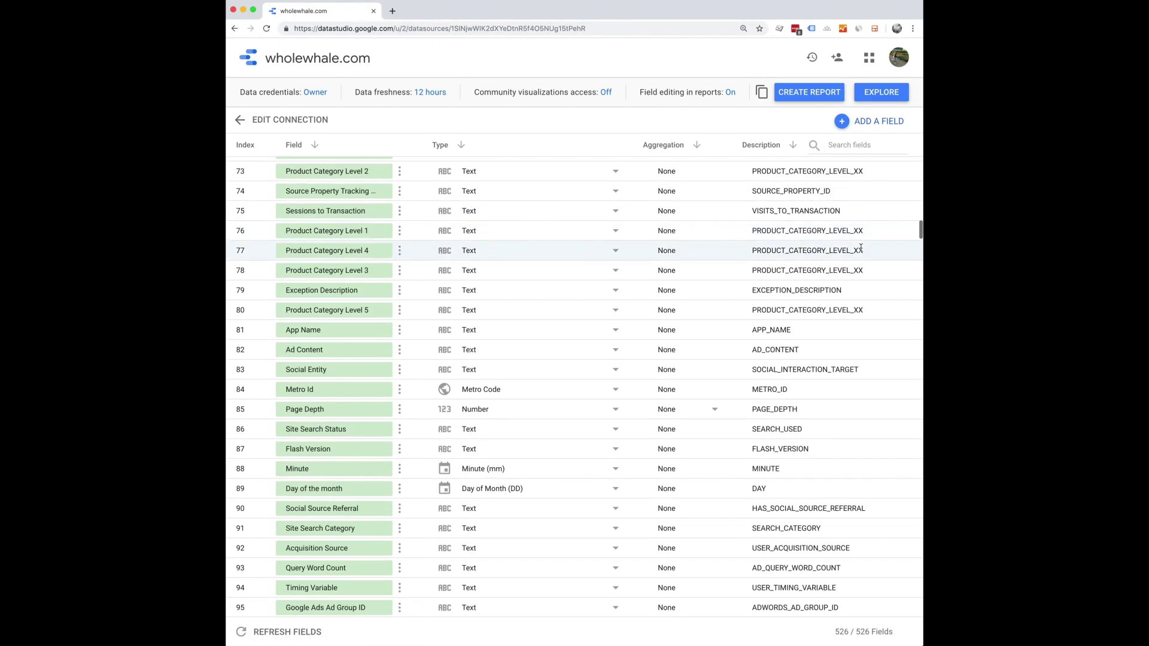
{"action": "scroll", "coordinate": [861, 251], "scroll_direction": "up", "scroll_amount": 6}
{"action": "scroll", "coordinate": [862, 252], "scroll_direction": "up", "scroll_amount": 20}
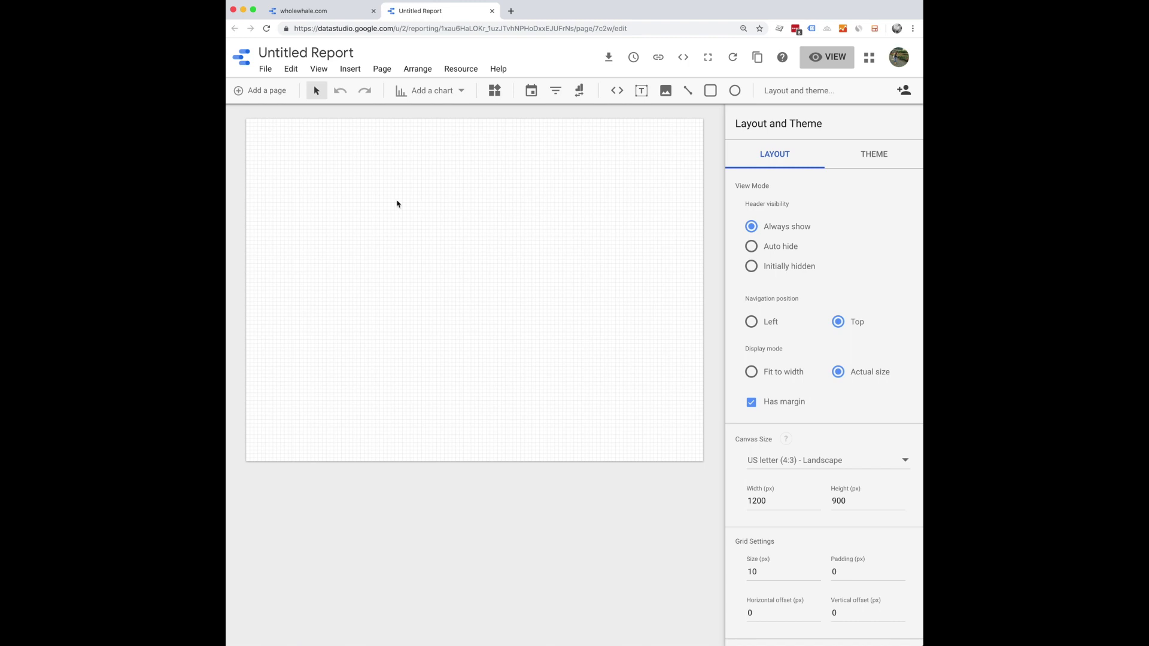
{"action": "left_click", "coordinate": [340, 14]}
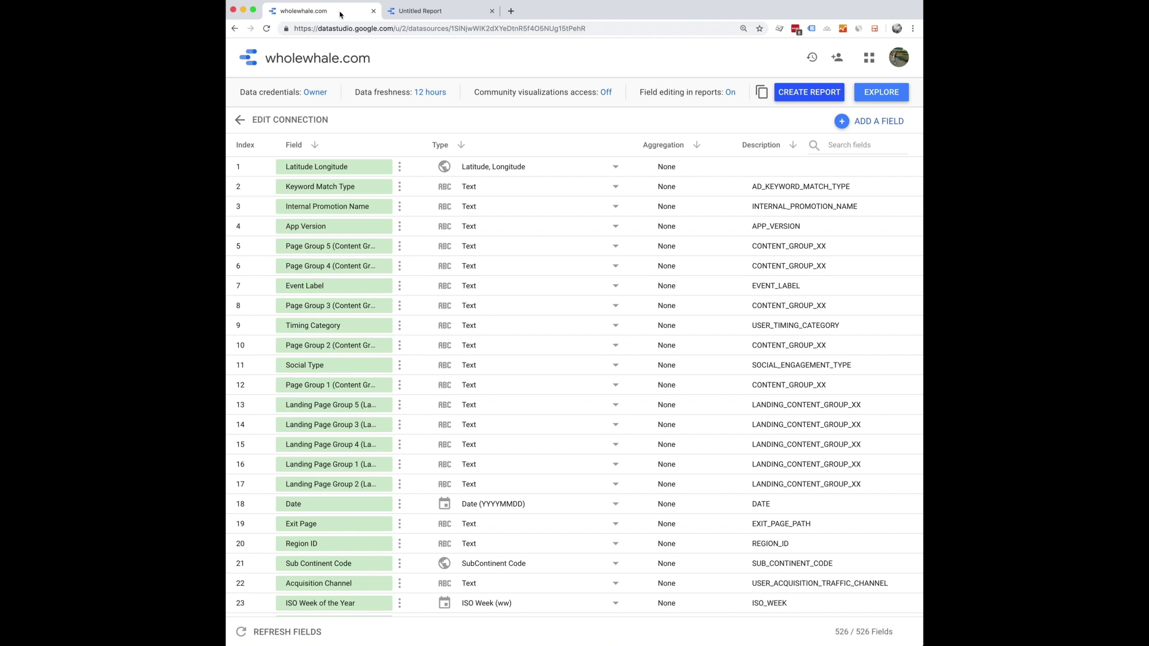
Step: From the Data Studio home's Reports list, open the full Template Gallery
{"action": "left_click", "coordinate": [252, 62]}
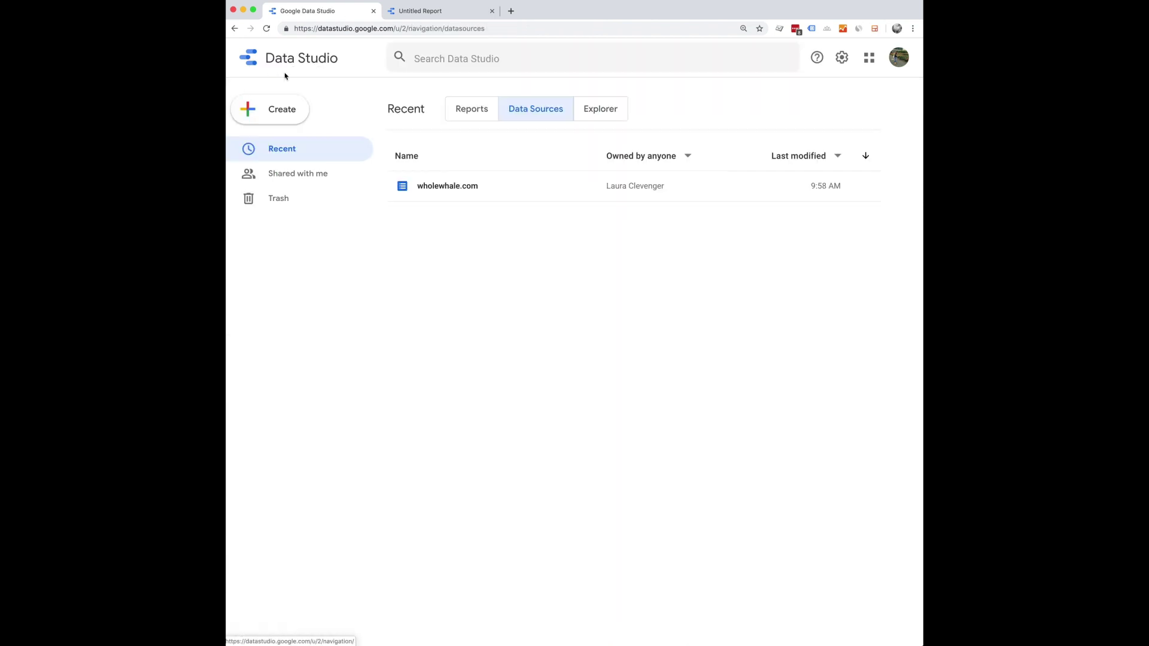
{"action": "left_click", "coordinate": [485, 114]}
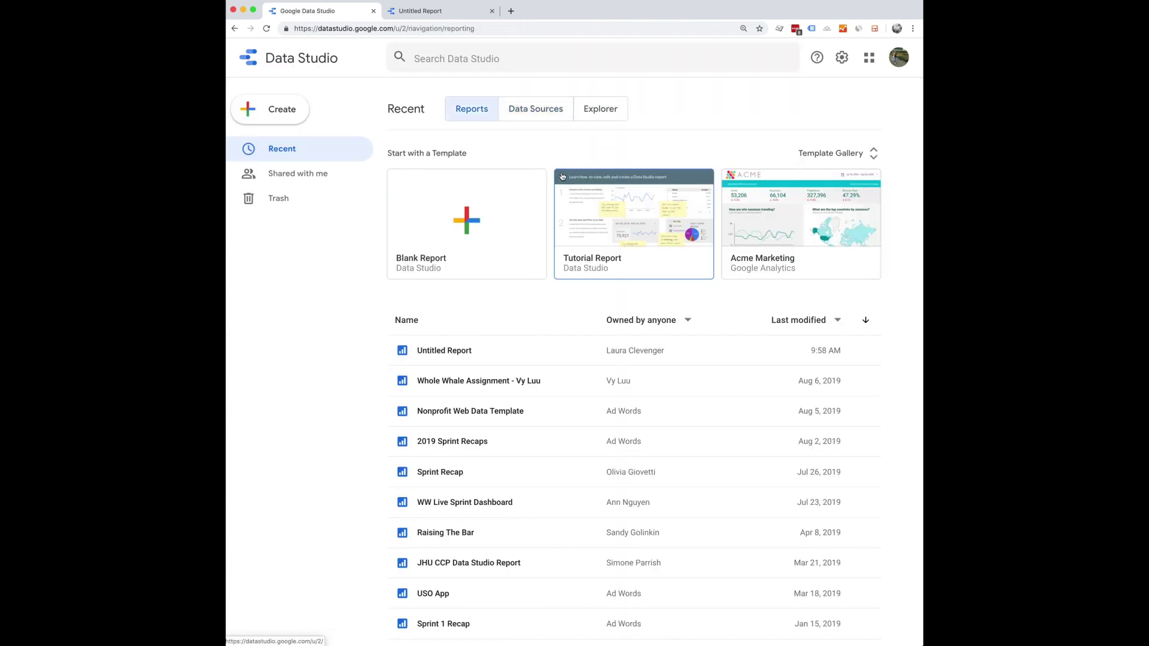
{"action": "left_click", "coordinate": [846, 156]}
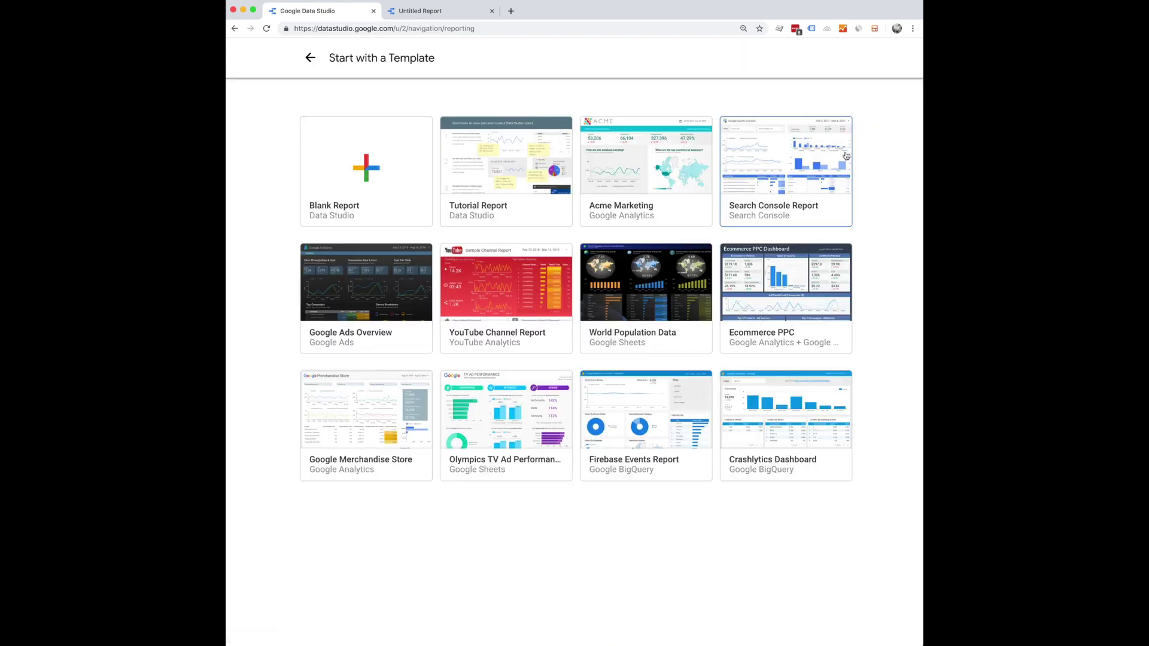
Step: Return to the blank Untitled Report and retitle it 'Practice'
{"action": "left_click", "coordinate": [310, 59]}
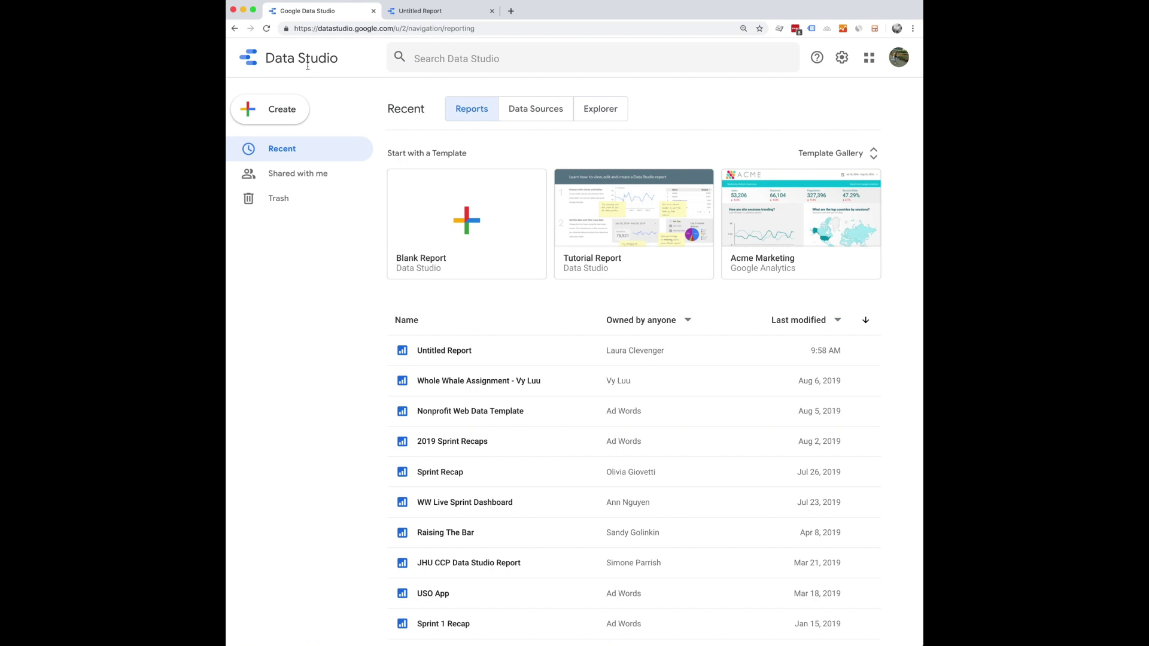
{"action": "left_click", "coordinate": [435, 12]}
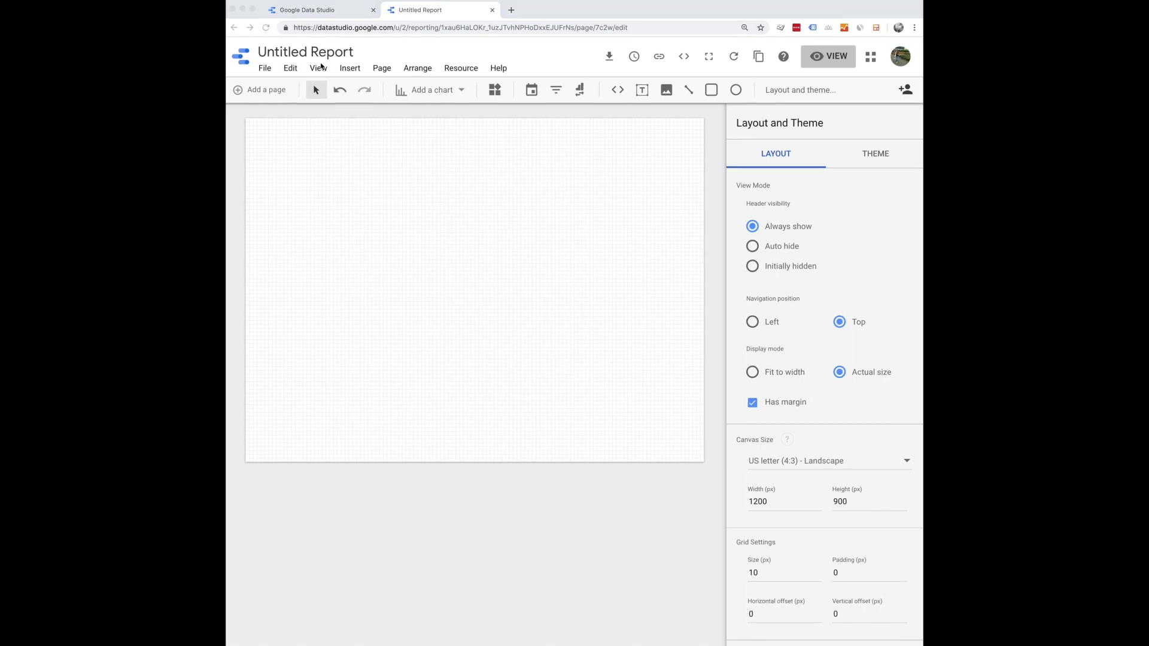
{"action": "double_click", "coordinate": [285, 52]}
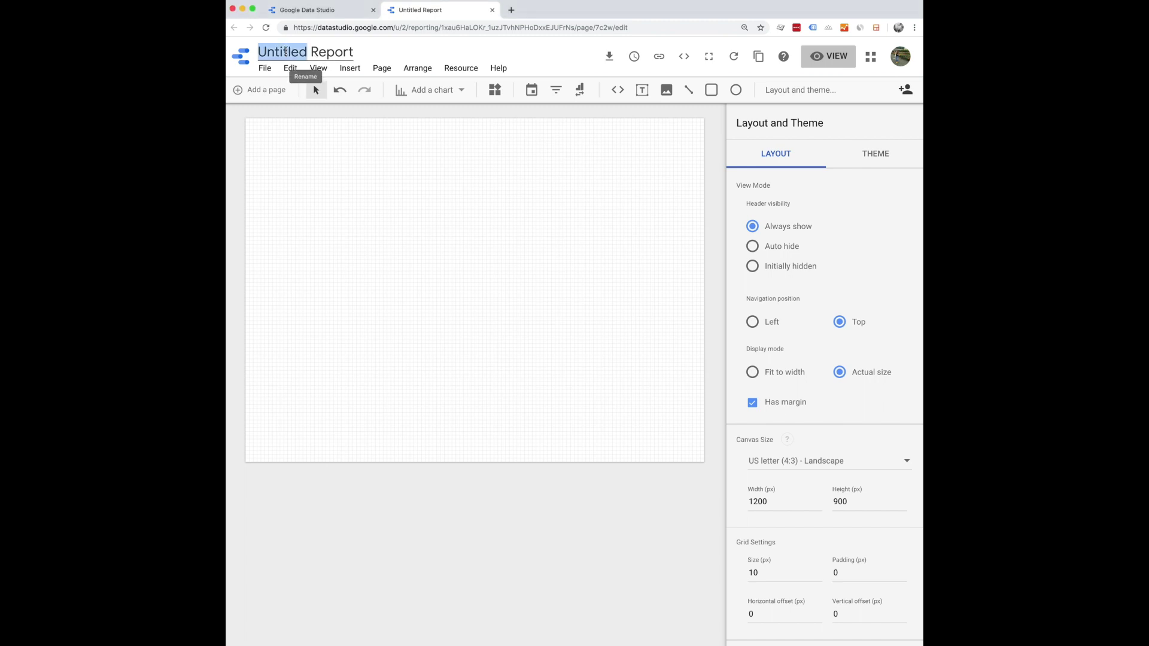
{"action": "triple_click", "coordinate": [286, 52]}
{"action": "type", "text": "Practice"}
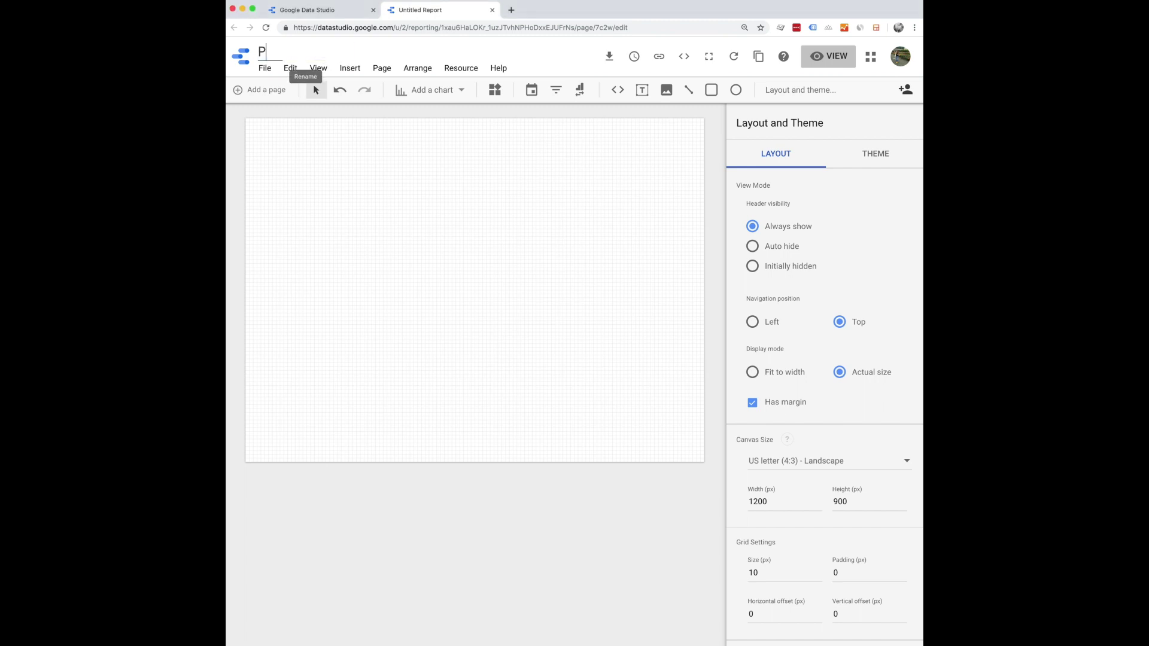
{"action": "key", "text": "Return"}
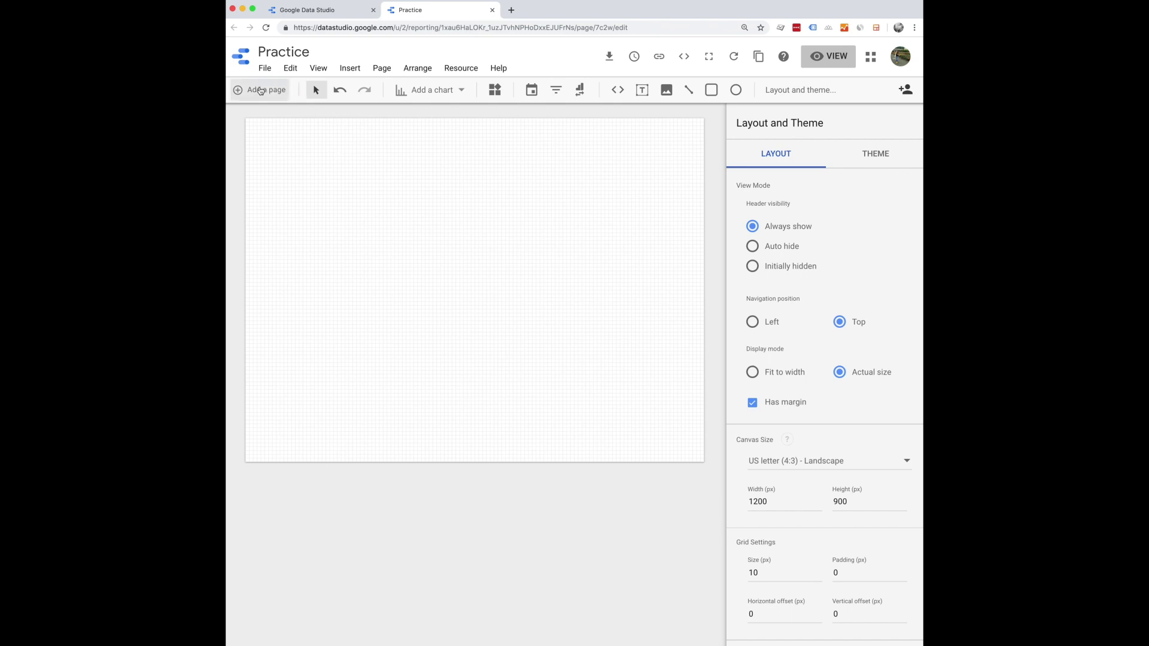
Step: Place a scorecard near the page's top-left, undoing a trial resize
{"action": "left_click", "coordinate": [460, 91]}
{"action": "scroll", "coordinate": [478, 149], "scroll_direction": "up", "scroll_amount": 1}
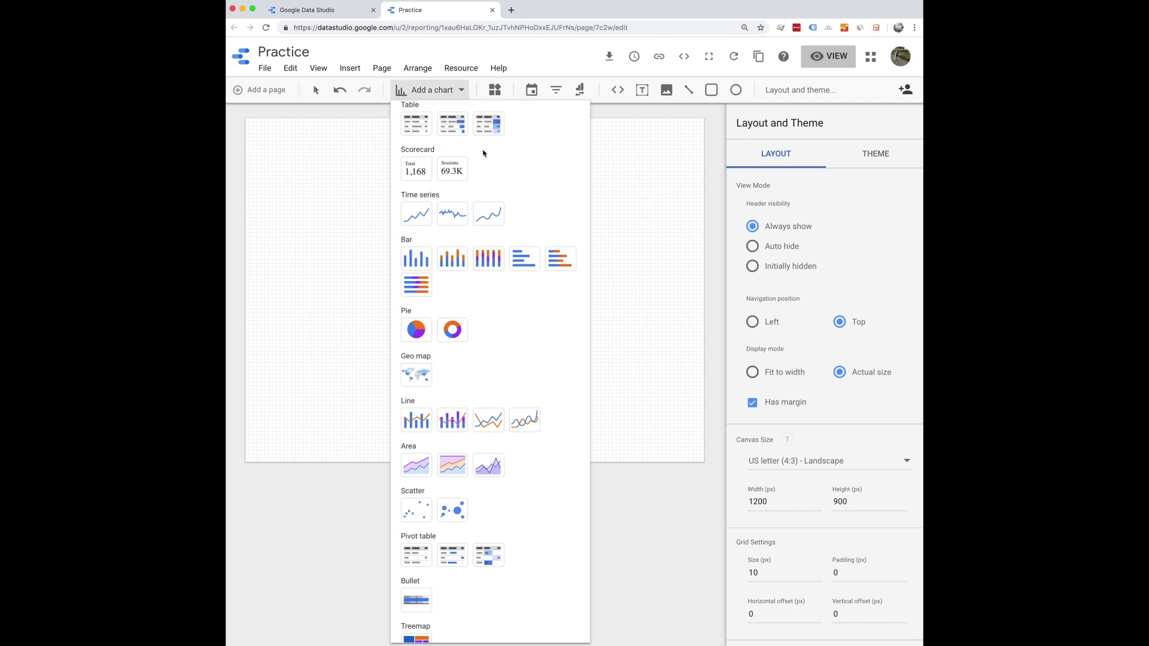
{"action": "left_click", "coordinate": [417, 180]}
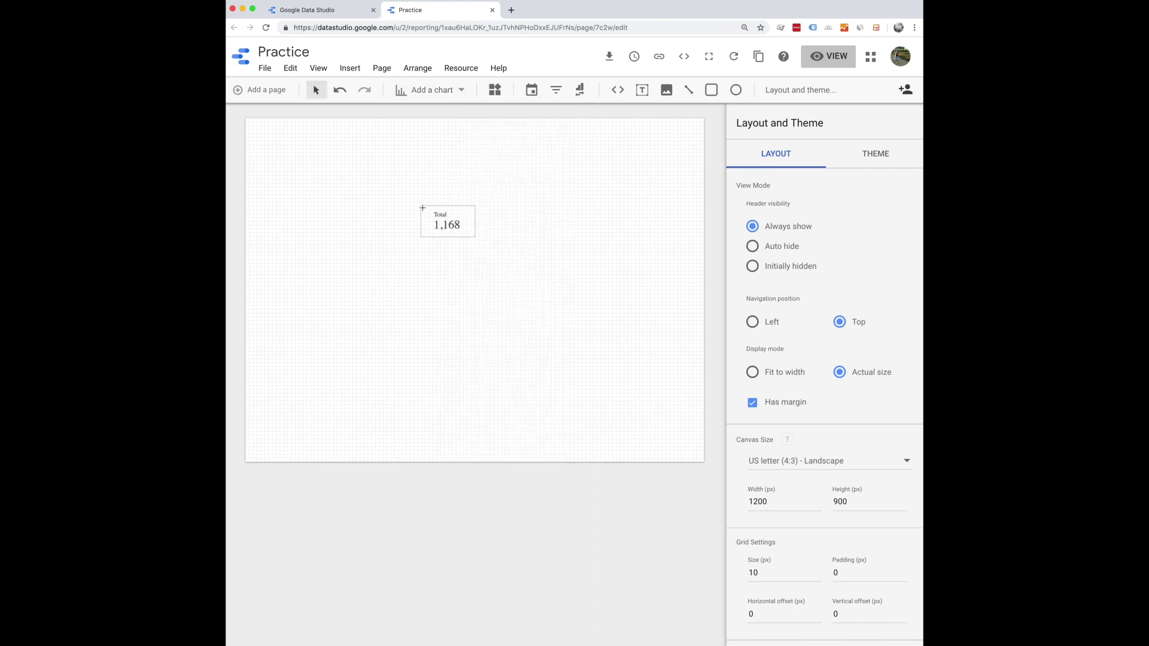
{"action": "left_click", "coordinate": [299, 173]}
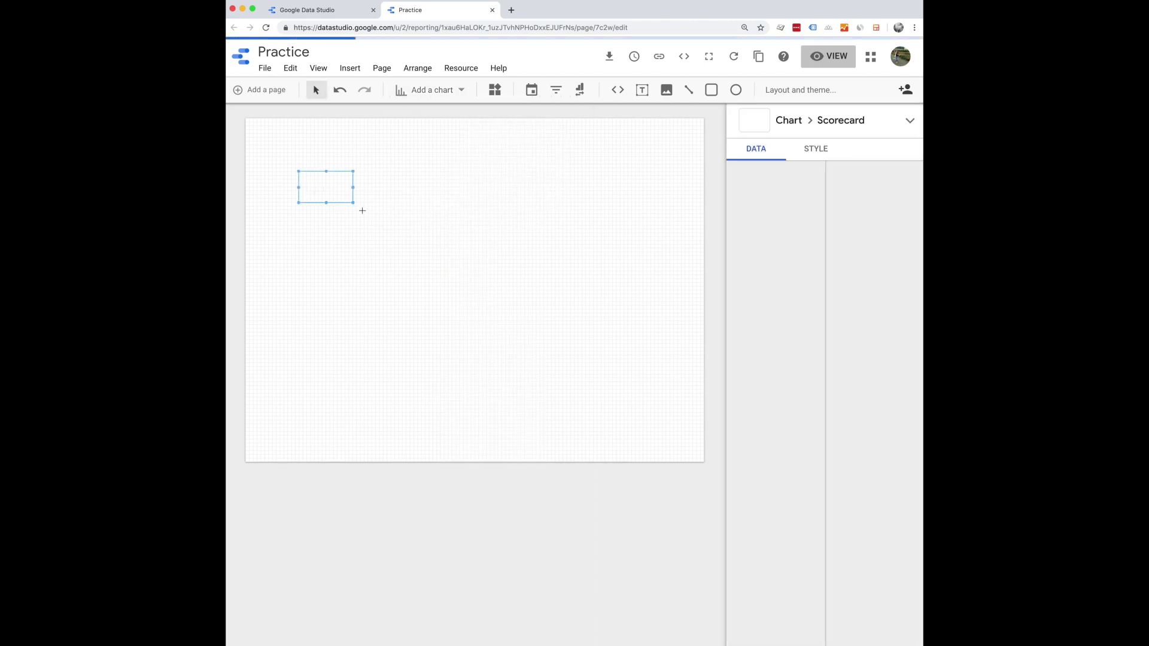
{"action": "left_click_drag", "start_coordinate": [353, 202], "coordinate": [407, 241]}
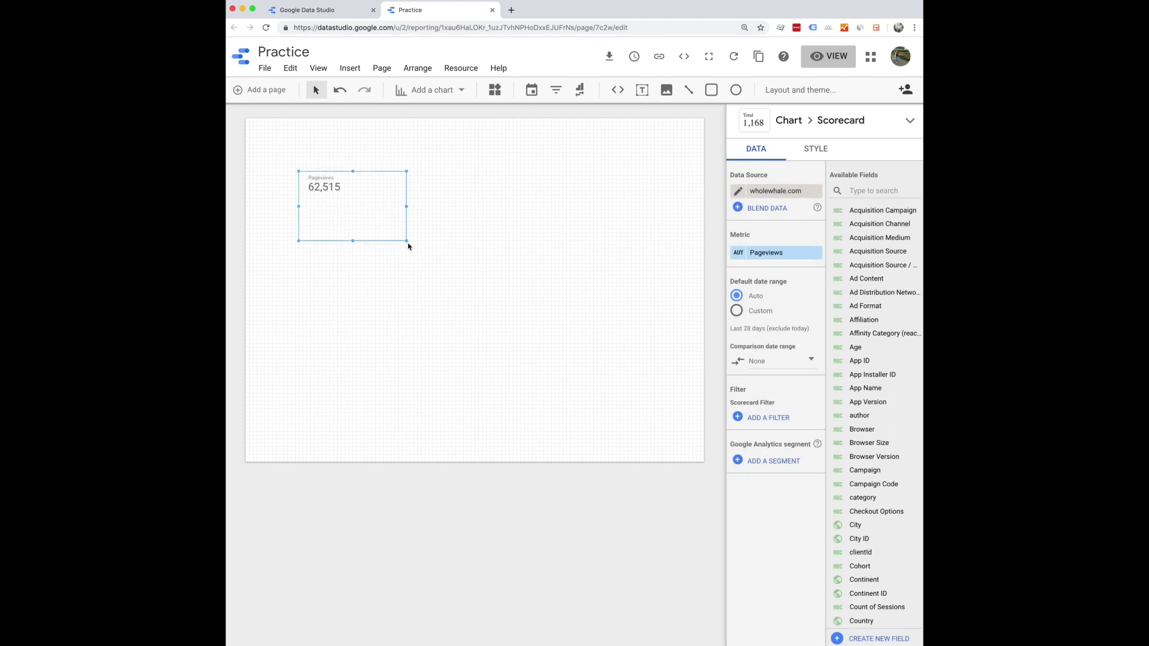
{"action": "key", "text": "super+z"}
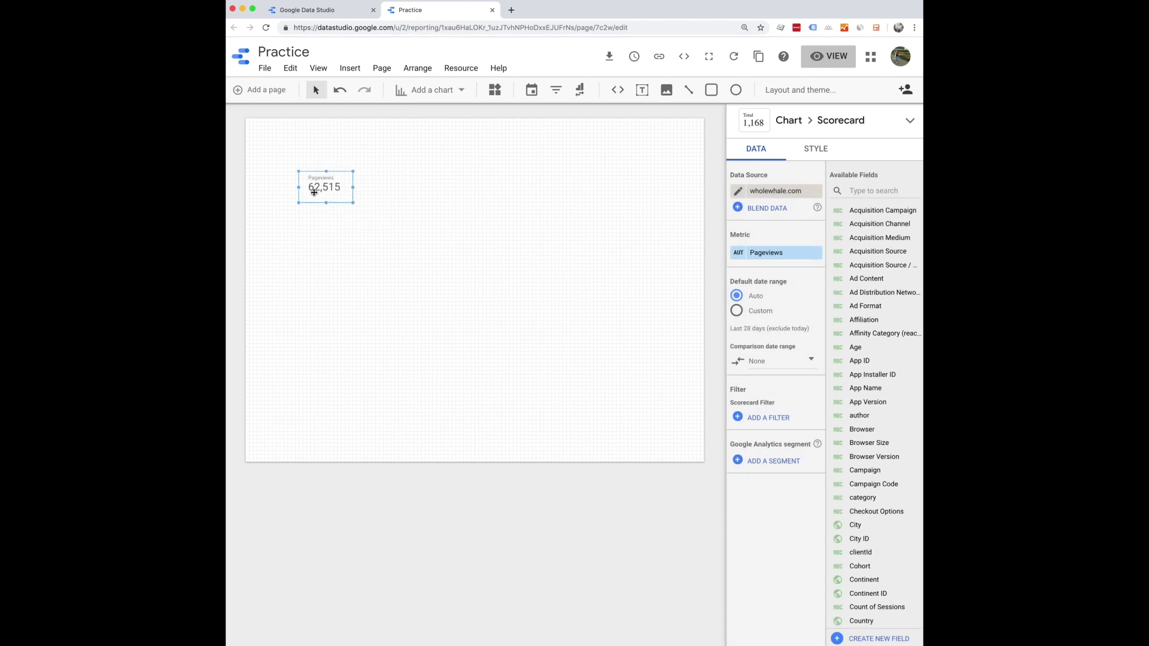
Step: Change the scorecard's metric from Pageviews to Sessions, showing 48,403
{"action": "left_click", "coordinate": [777, 258]}
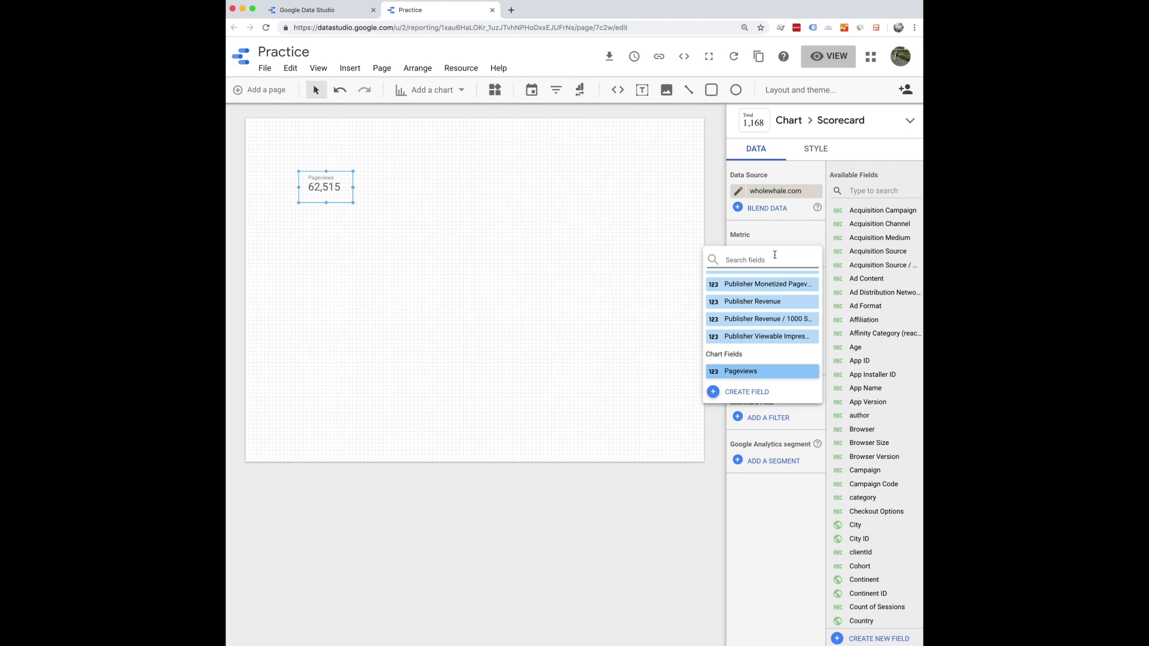
{"action": "type", "text": "sessions"}
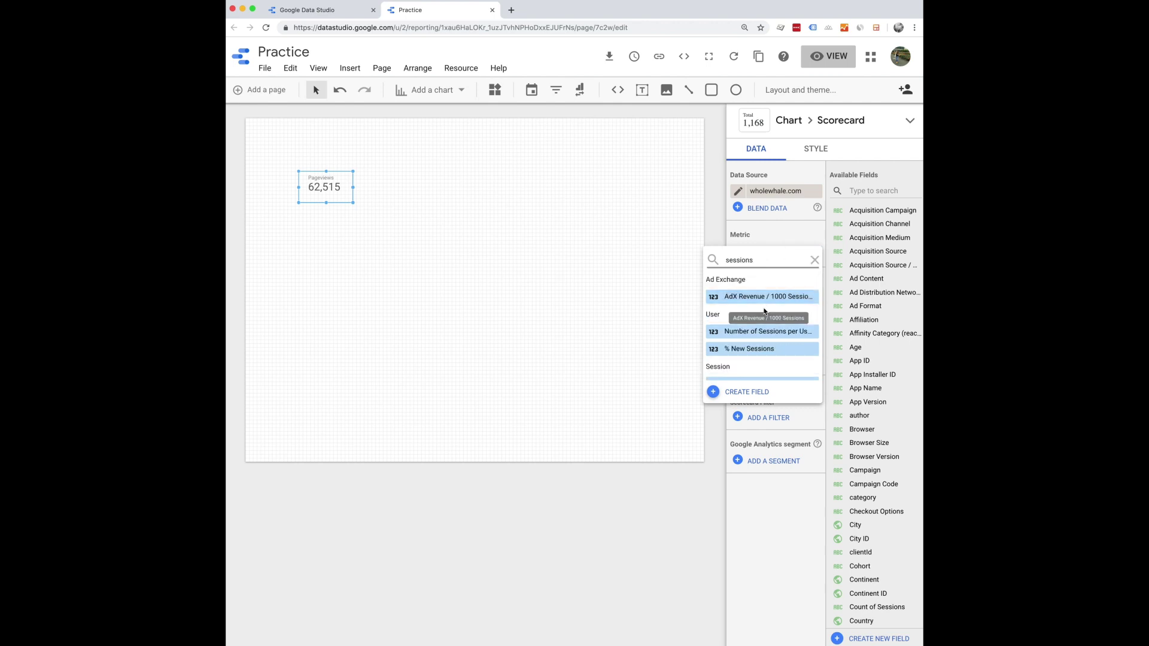
{"action": "scroll", "coordinate": [757, 311], "scroll_direction": "down", "scroll_amount": 3}
{"action": "left_click", "coordinate": [752, 312]}
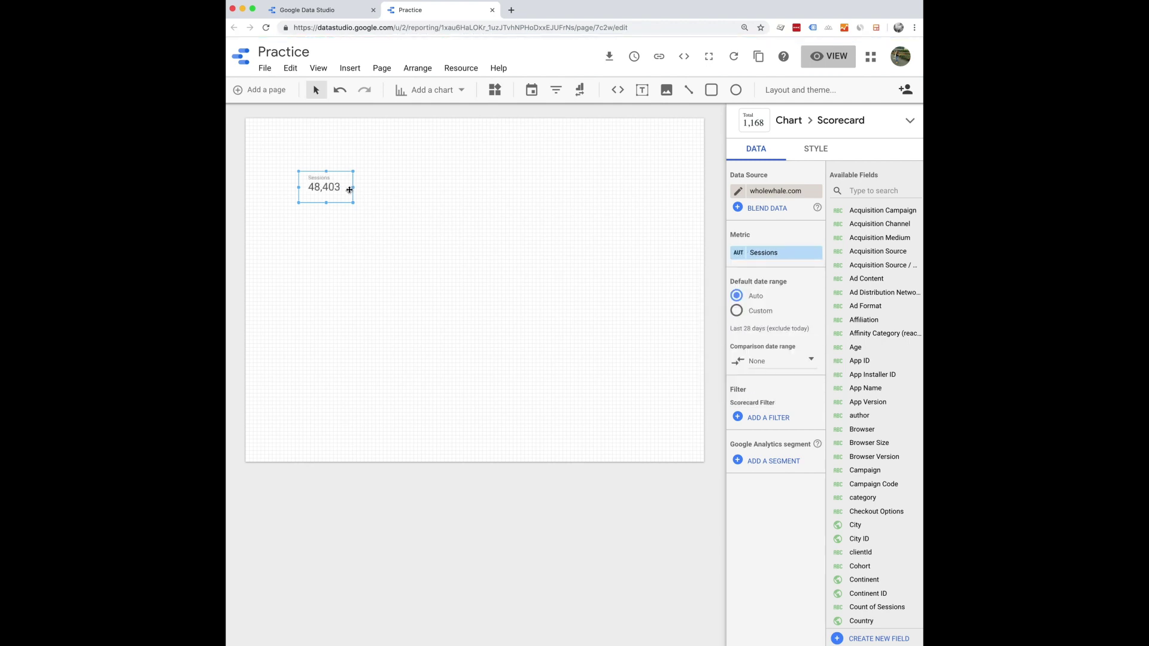
{"action": "left_click", "coordinate": [452, 91]}
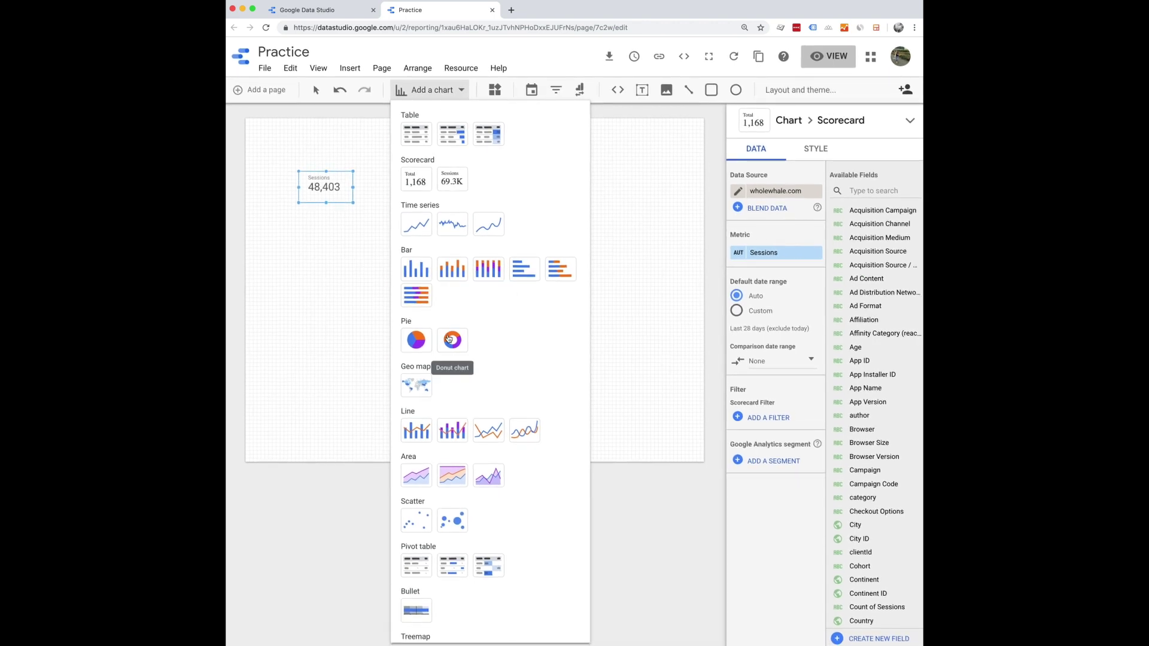
Step: Add and enlarge a trial pie chart, look through its style settings, then delete it
{"action": "left_click", "coordinate": [416, 341]}
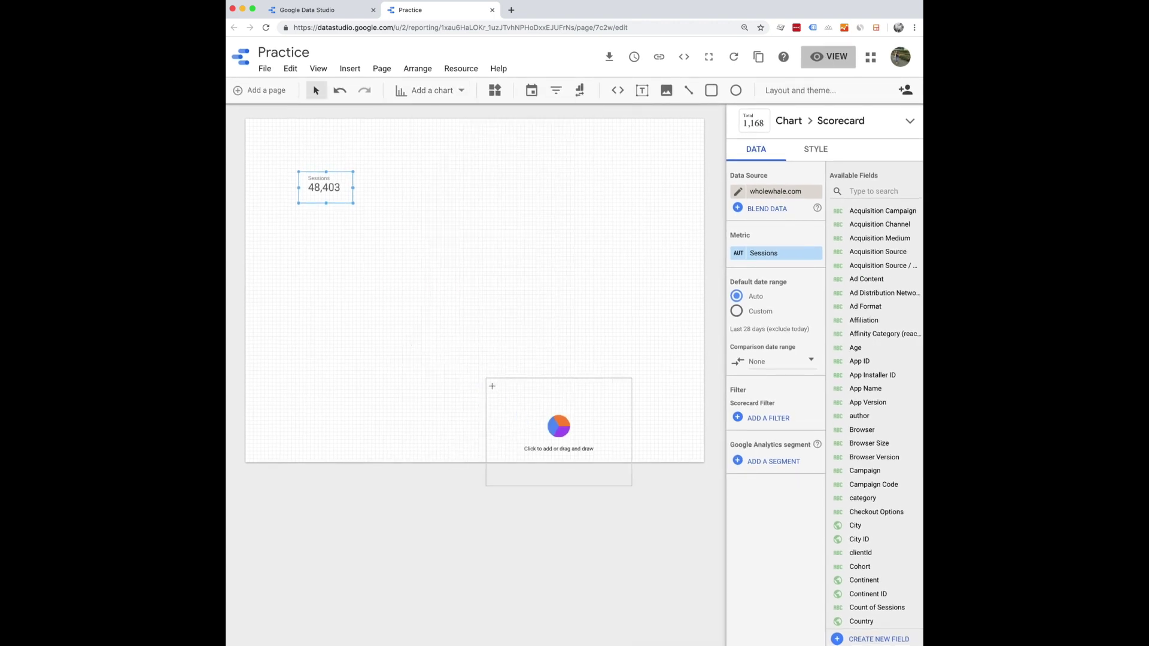
{"action": "left_click", "coordinate": [411, 196]}
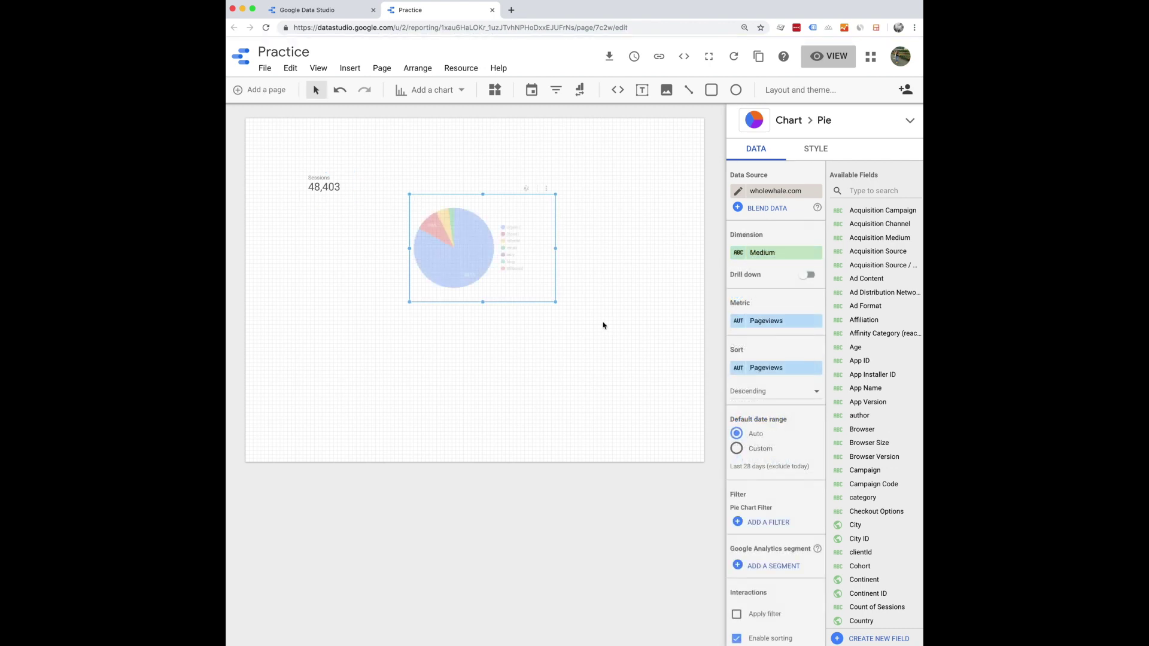
{"action": "left_click_drag", "start_coordinate": [556, 303], "coordinate": [613, 352]}
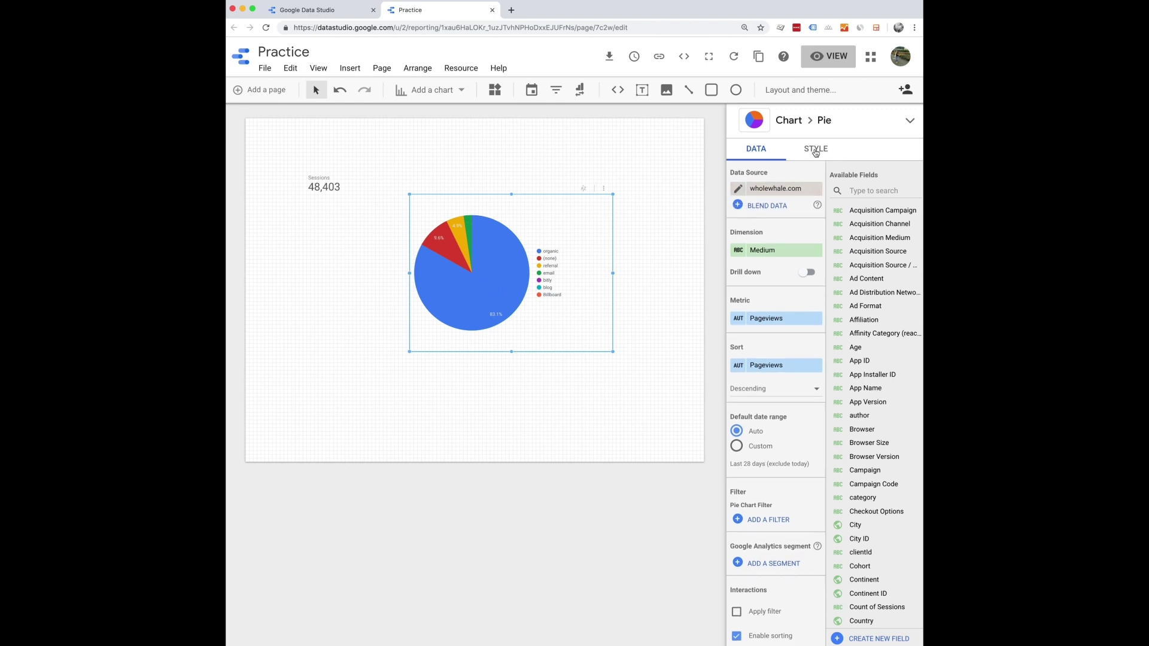
{"action": "left_click", "coordinate": [808, 153]}
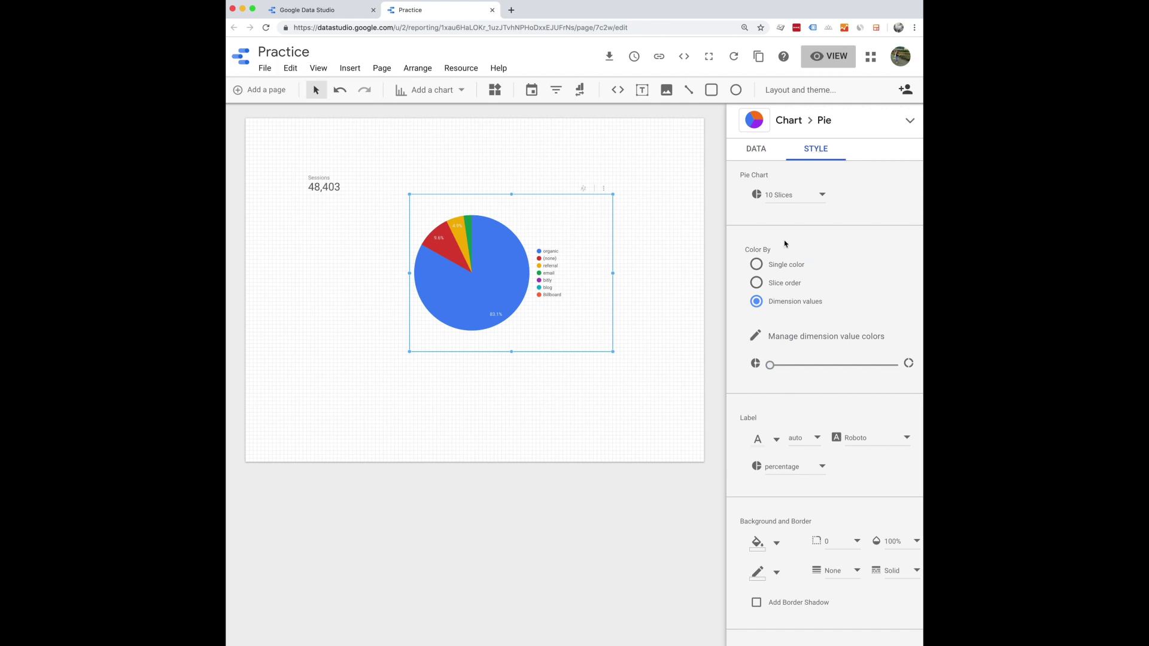
{"action": "scroll", "coordinate": [817, 281], "scroll_direction": "down", "scroll_amount": 5}
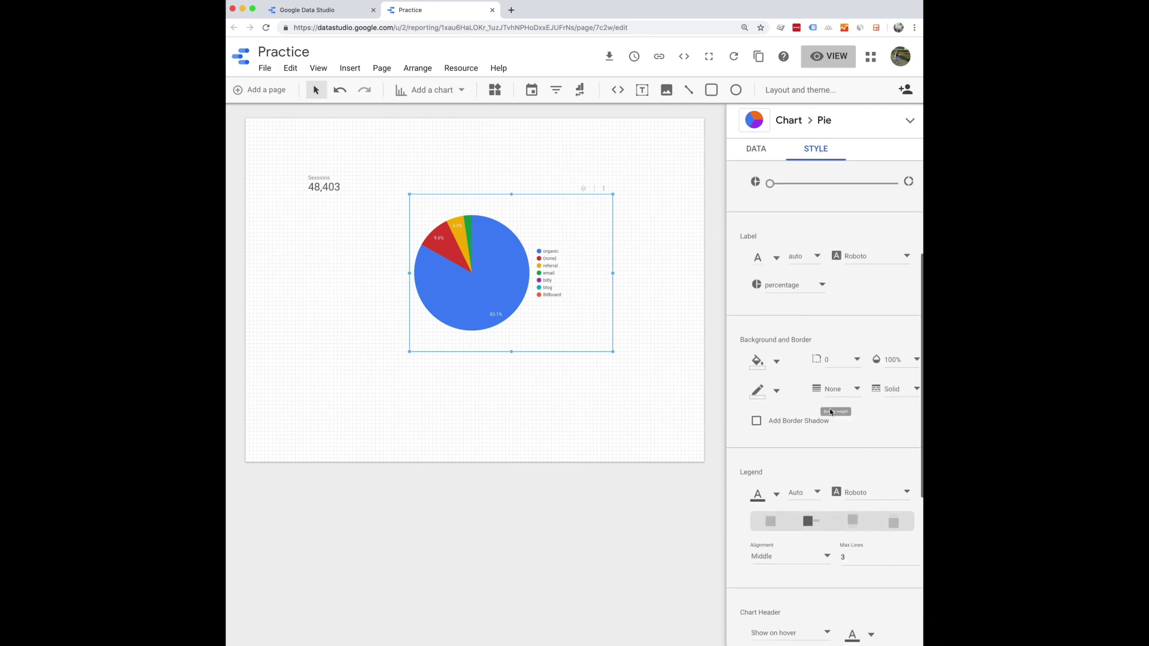
{"action": "scroll", "coordinate": [826, 419], "scroll_direction": "down", "scroll_amount": 3}
{"action": "scroll", "coordinate": [825, 427], "scroll_direction": "up", "scroll_amount": 8}
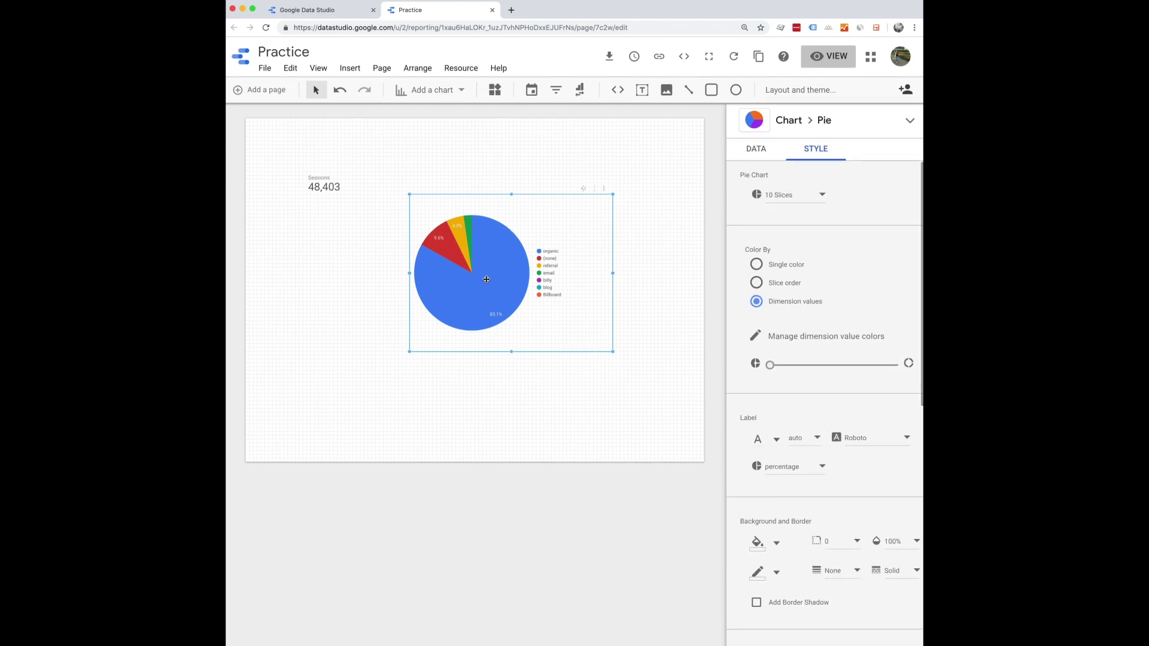
{"action": "key", "text": "Delete"}
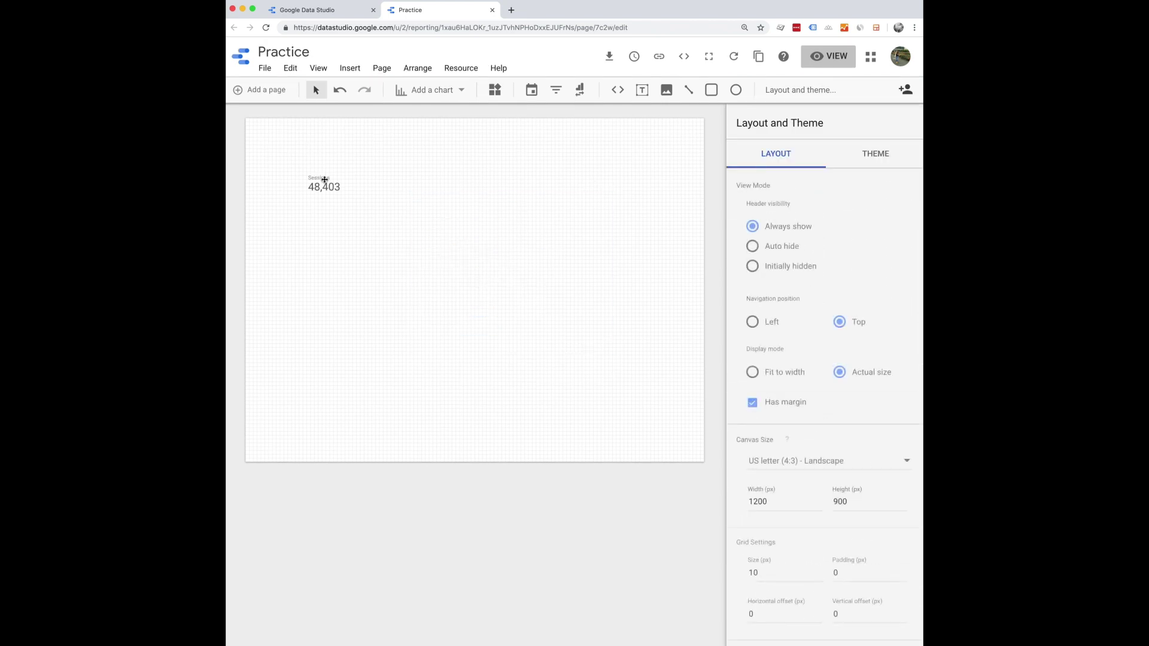
Step: Delete the Sessions scorecard and draw a page-sized rectangle filled dark red
{"action": "left_click", "coordinate": [323, 181]}
{"action": "key", "text": "Delete"}
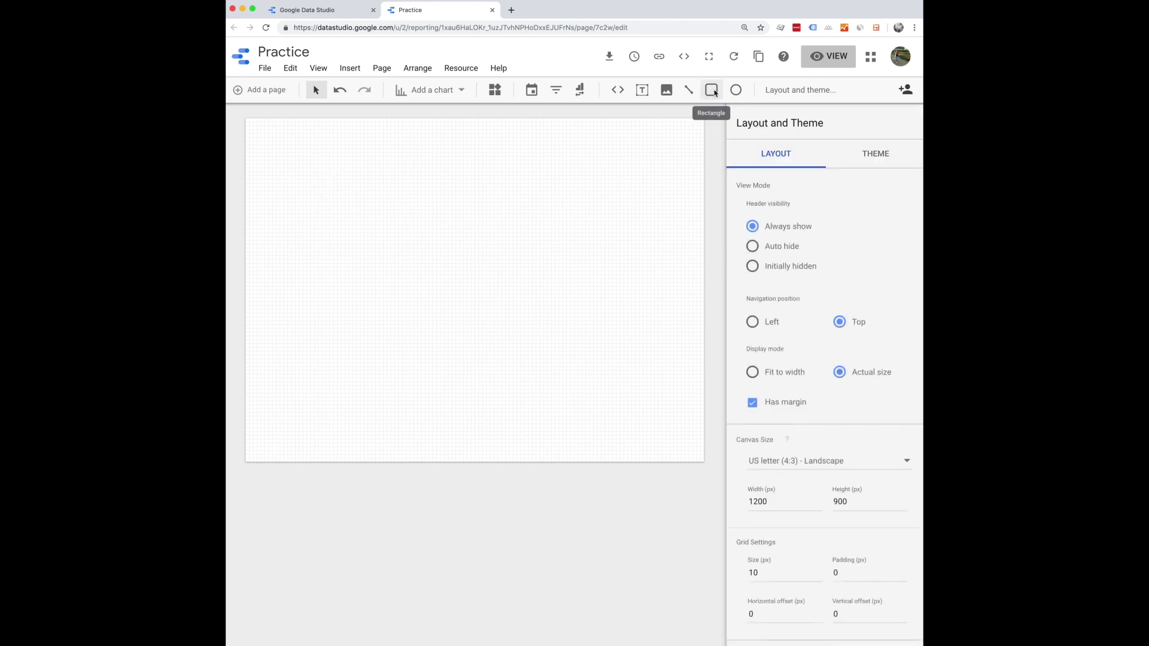
{"action": "left_click", "coordinate": [714, 91]}
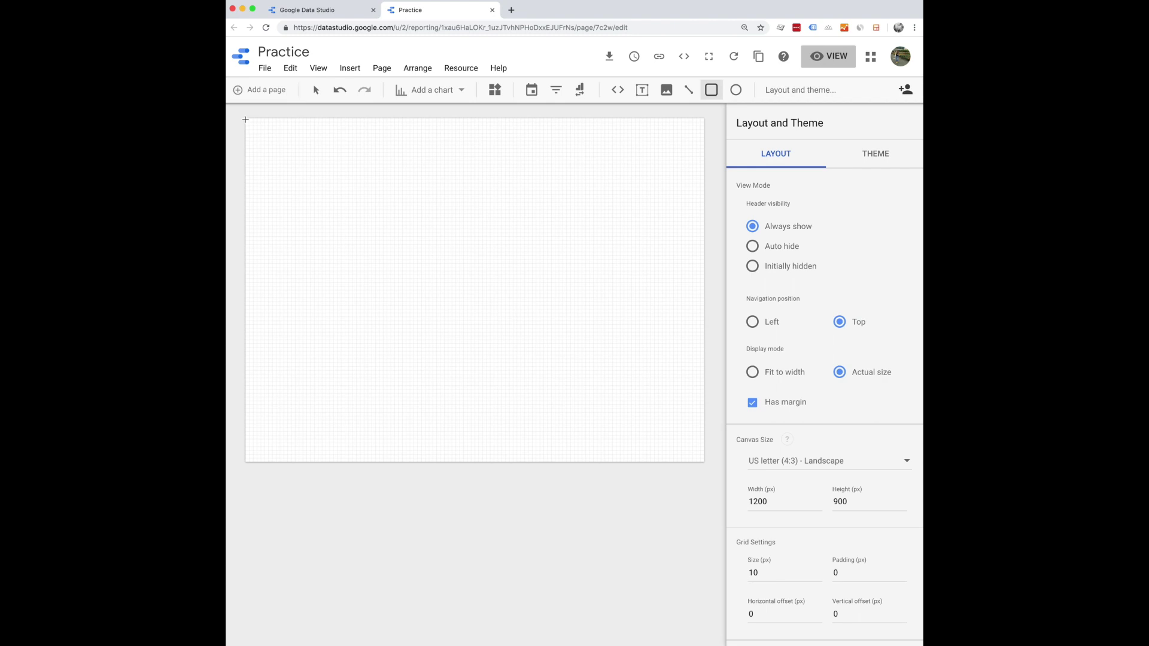
{"action": "left_click_drag", "start_coordinate": [246, 120], "coordinate": [703, 462]}
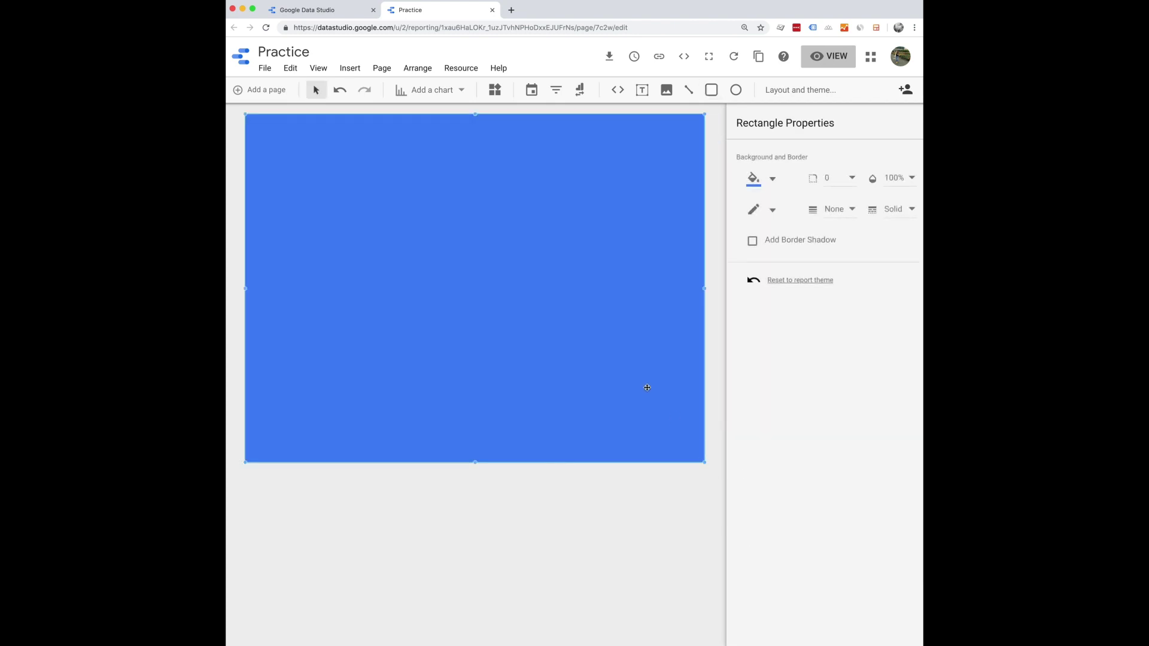
{"action": "left_click", "coordinate": [757, 179]}
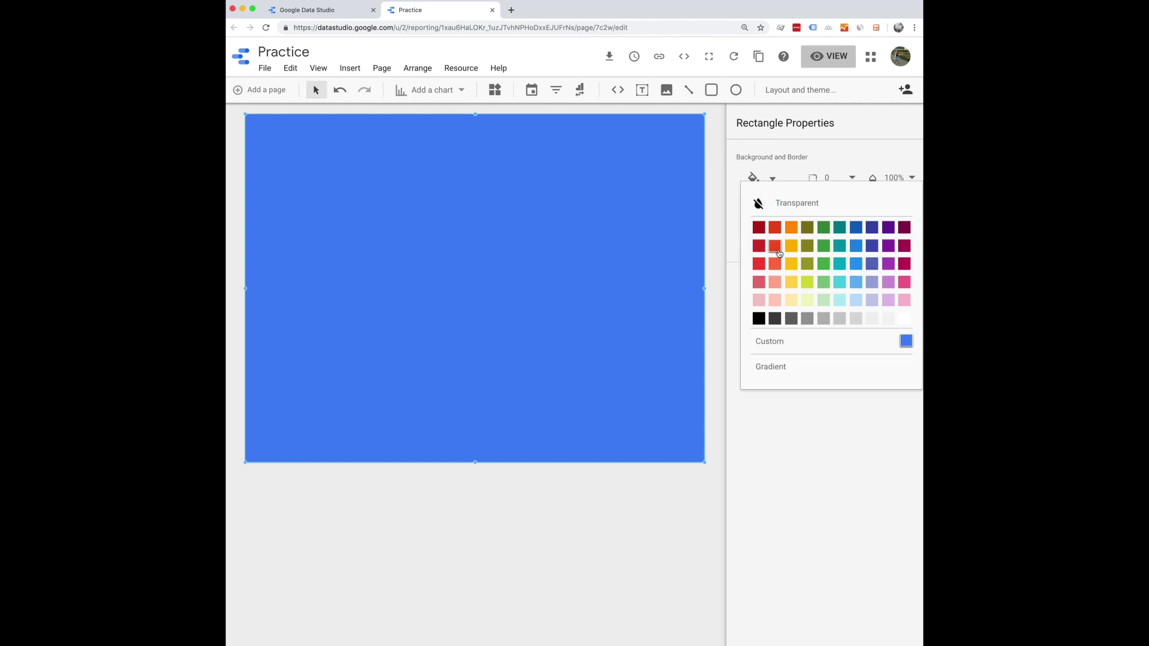
{"action": "left_click", "coordinate": [778, 243]}
{"action": "left_click", "coordinate": [755, 178]}
{"action": "left_click", "coordinate": [770, 233]}
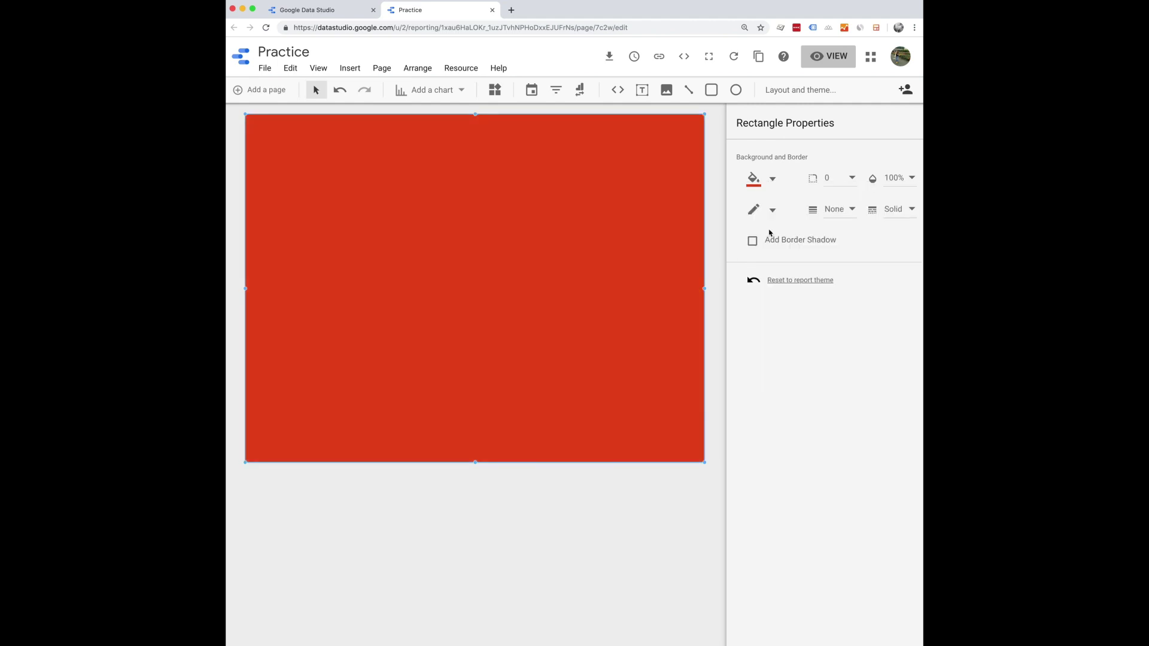
Step: Delete the red rectangle, then draw and delete a trial ellipse near the top right
{"action": "key", "text": "Delete"}
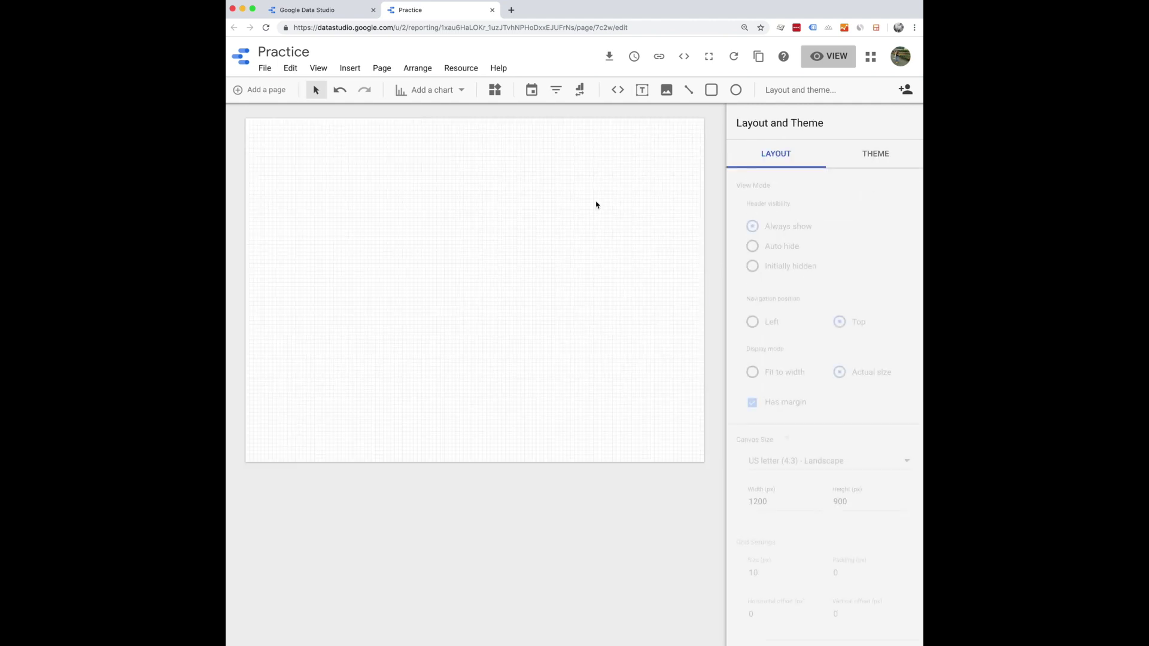
{"action": "left_click", "coordinate": [732, 92]}
{"action": "left_click_drag", "start_coordinate": [539, 160], "coordinate": [632, 229]}
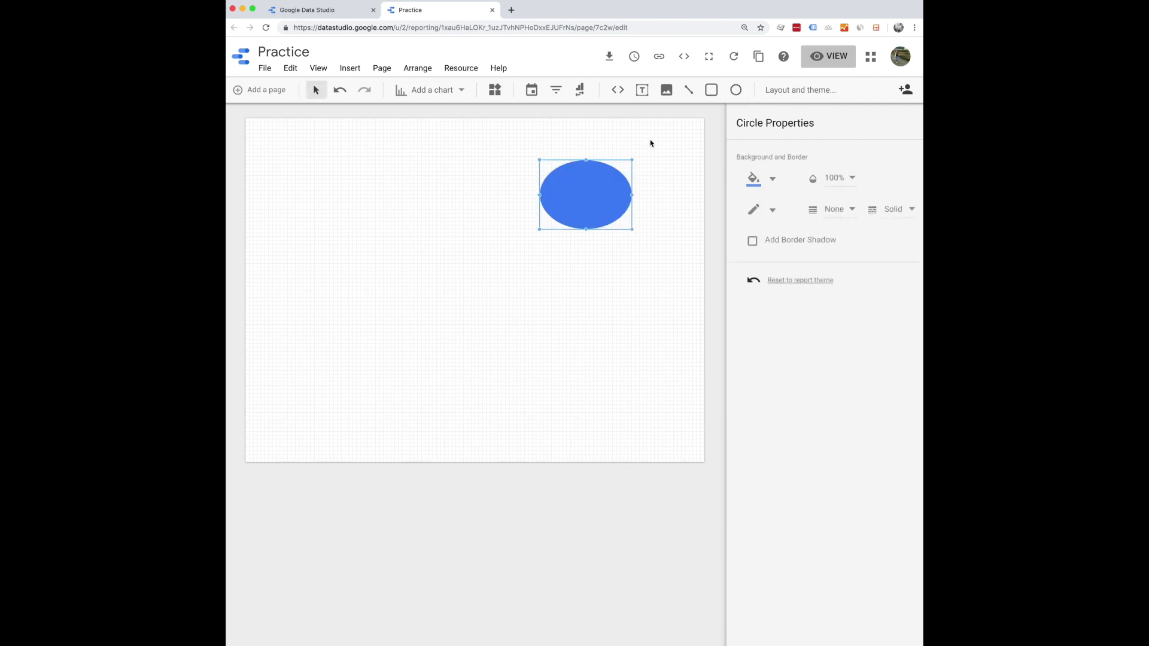
{"action": "key", "text": "Delete"}
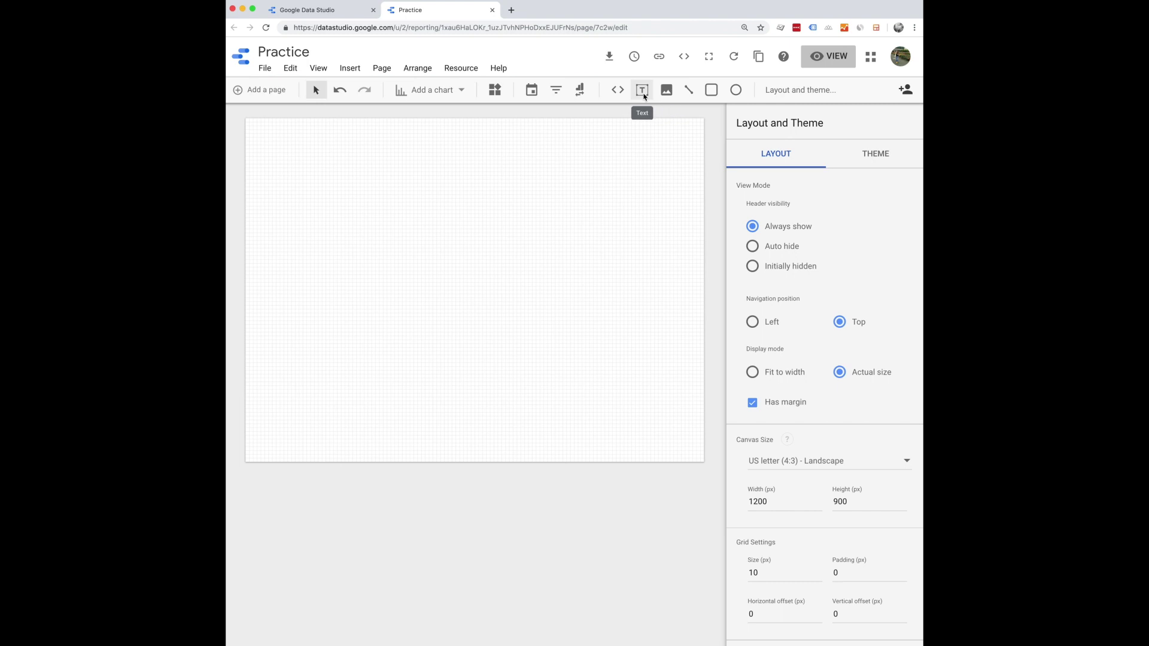
{"action": "left_click", "coordinate": [580, 90]}
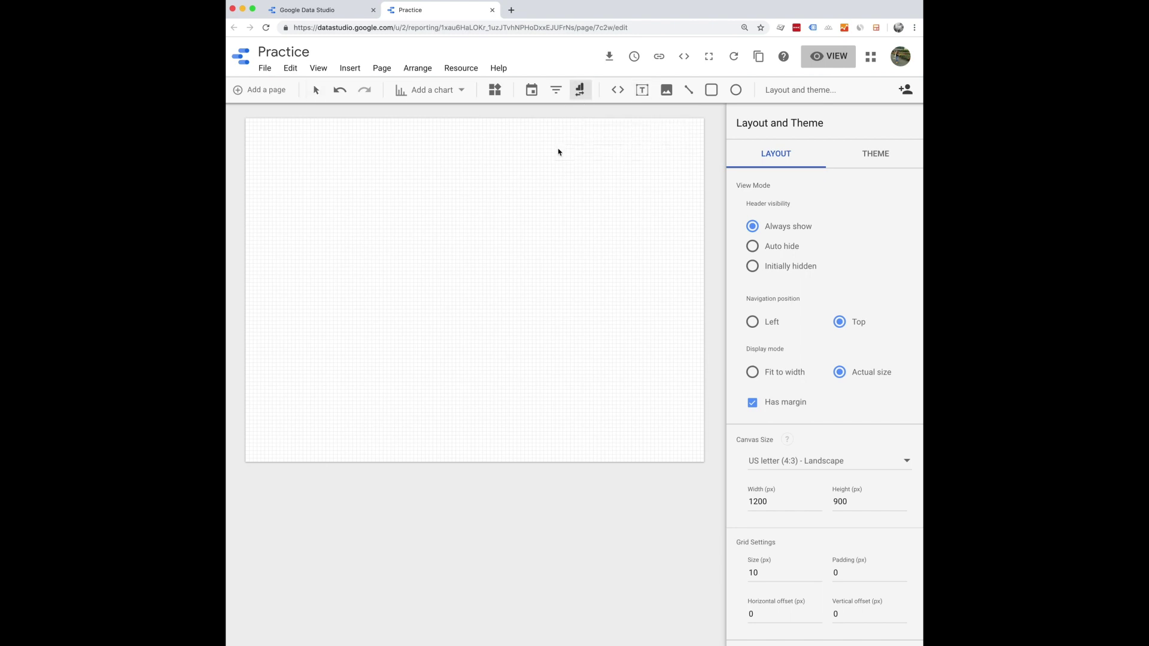
{"action": "left_click", "coordinate": [557, 150]}
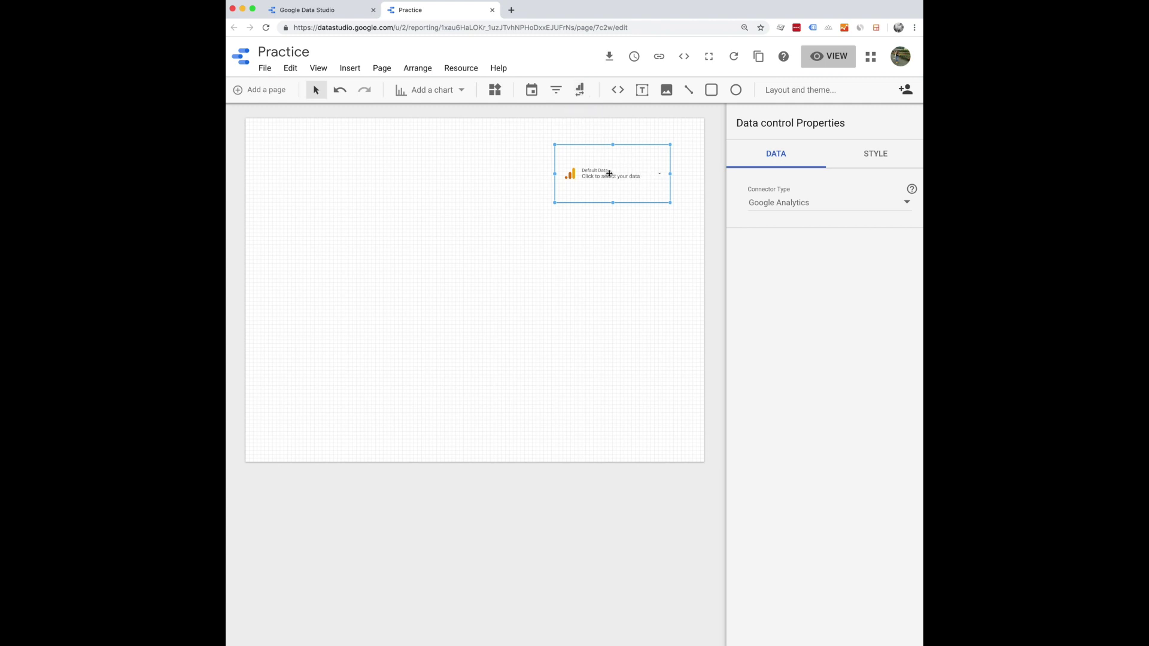
{"action": "key", "text": "Delete"}
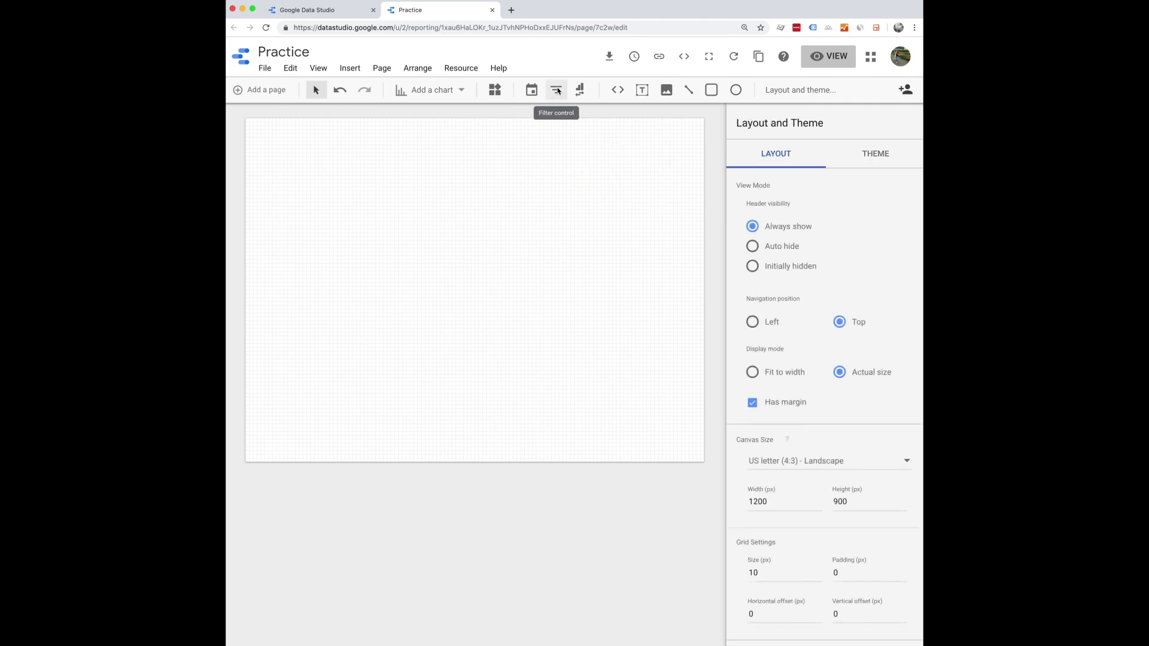
{"action": "left_click", "coordinate": [531, 89]}
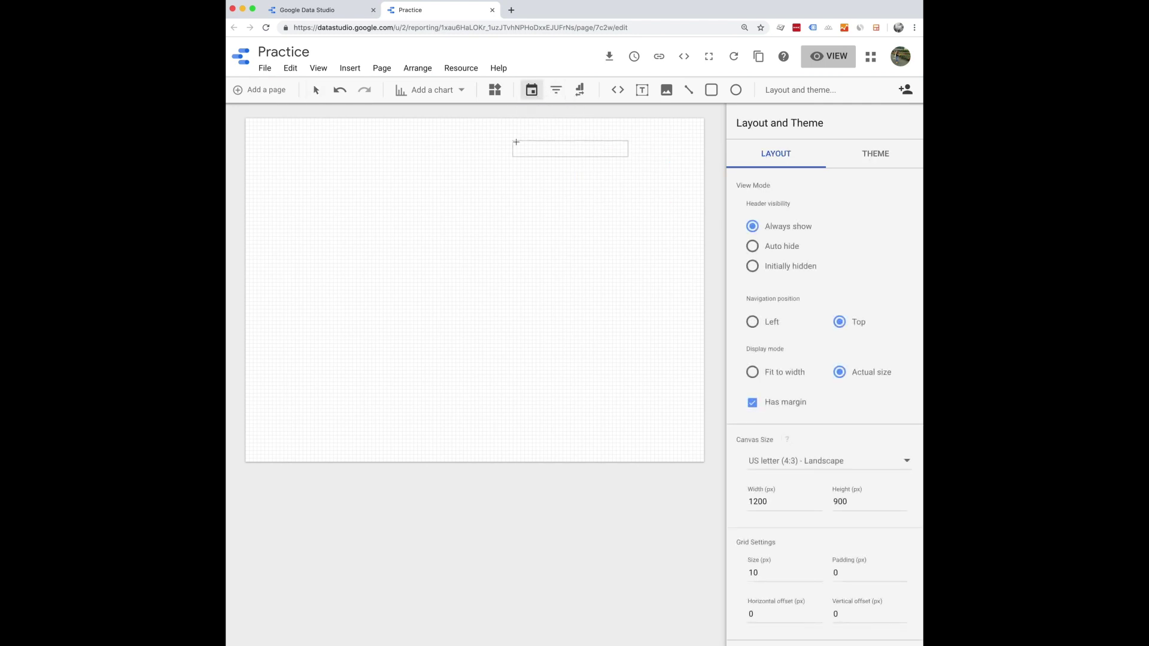
{"action": "left_click", "coordinate": [561, 139]}
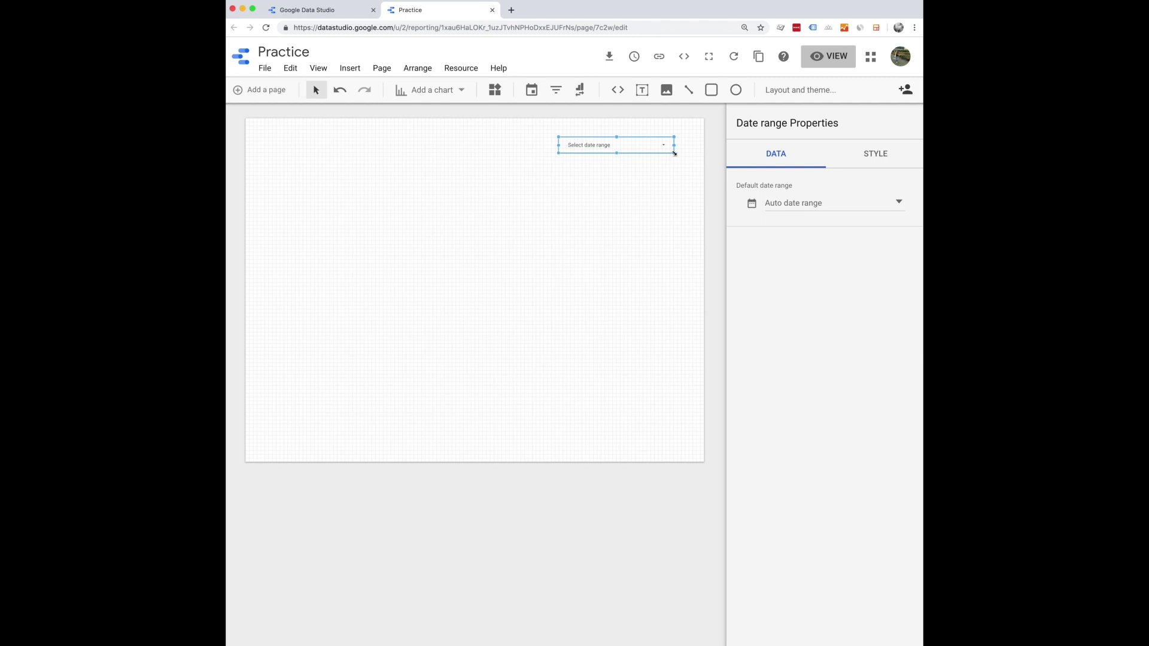
{"action": "left_click_drag", "start_coordinate": [674, 152], "coordinate": [691, 176]}
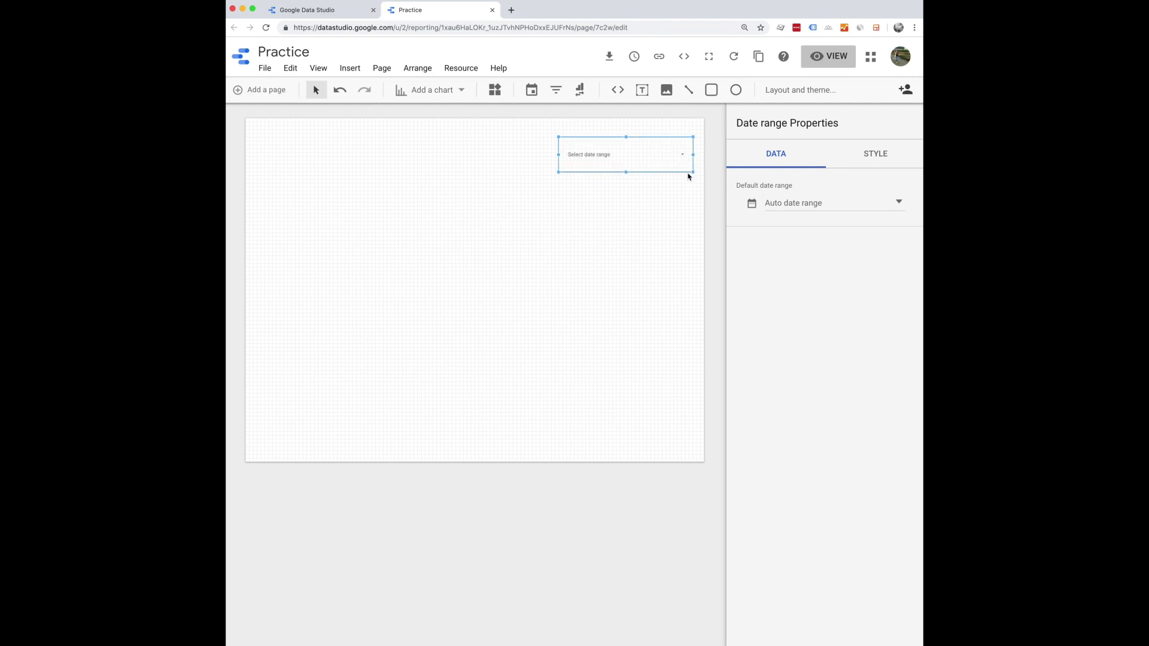
{"action": "left_click", "coordinate": [679, 188]}
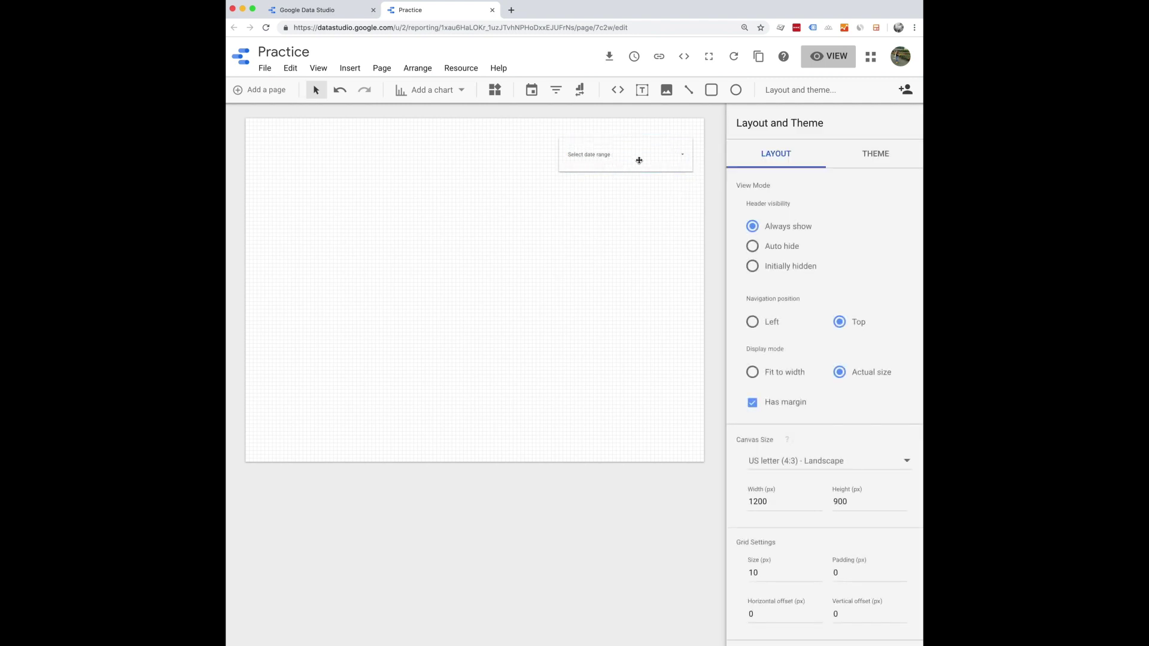
{"action": "left_click", "coordinate": [602, 158]}
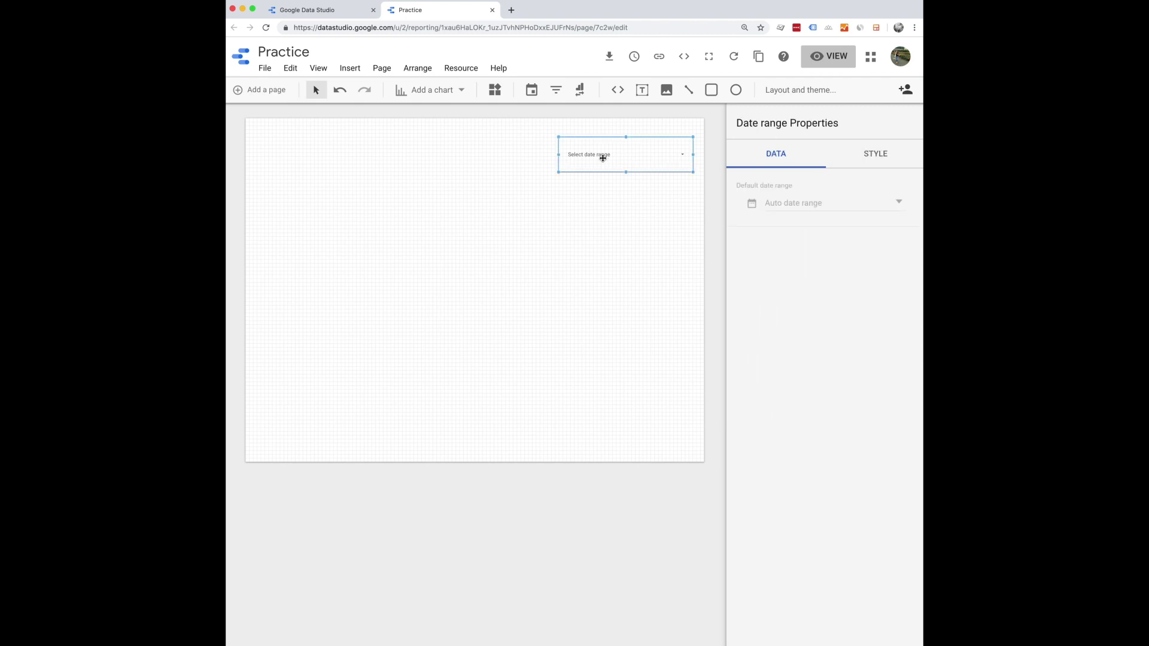
{"action": "key", "text": "Delete"}
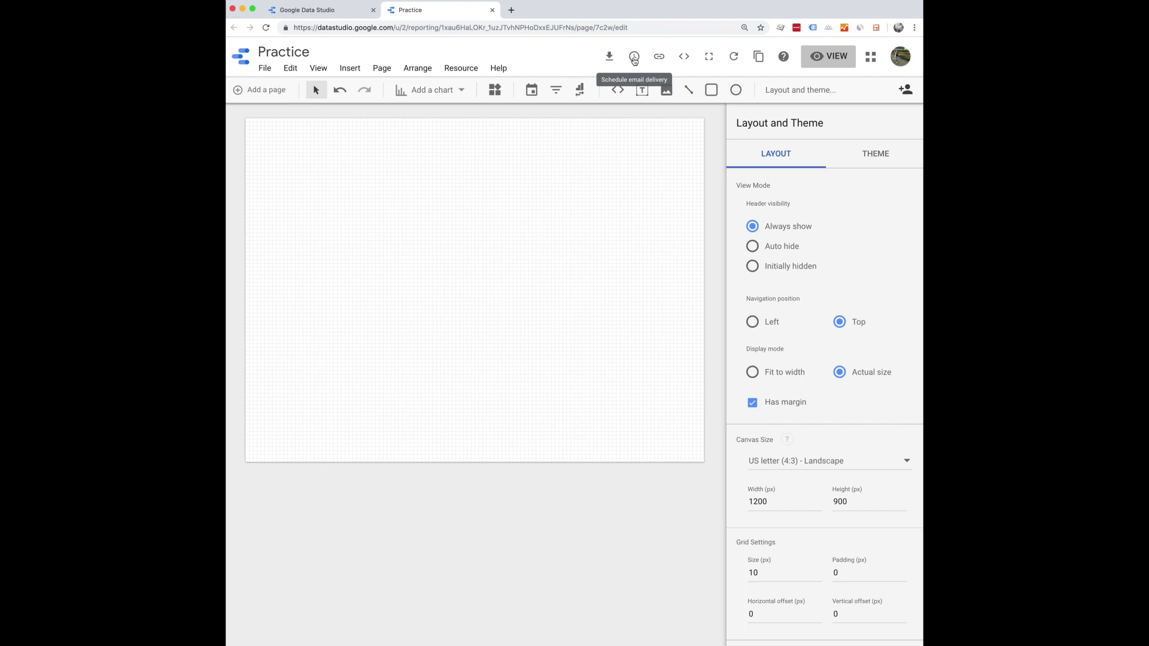
{"action": "left_click", "coordinate": [634, 59]}
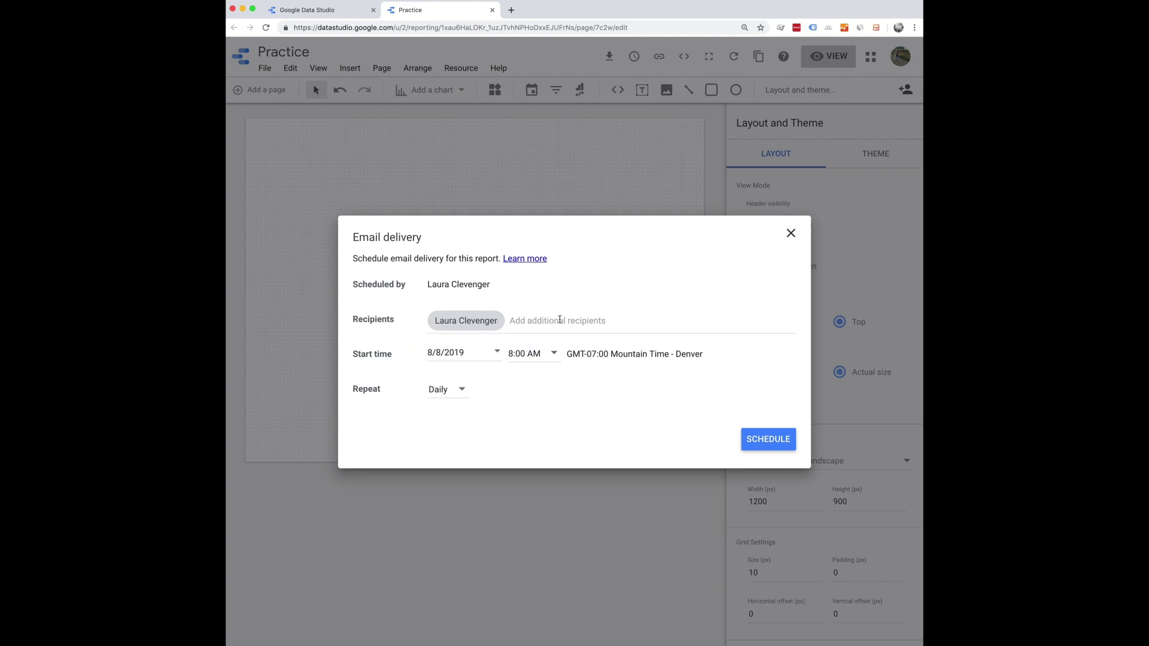
{"action": "left_click", "coordinate": [466, 393]}
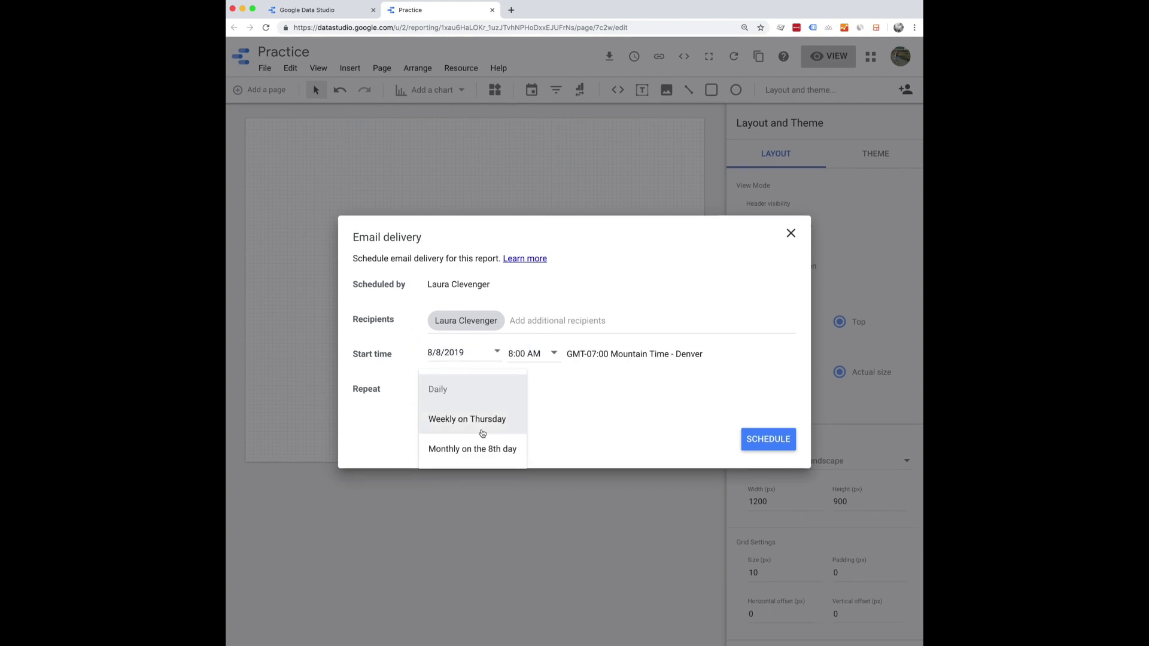
{"action": "left_click", "coordinate": [565, 422]}
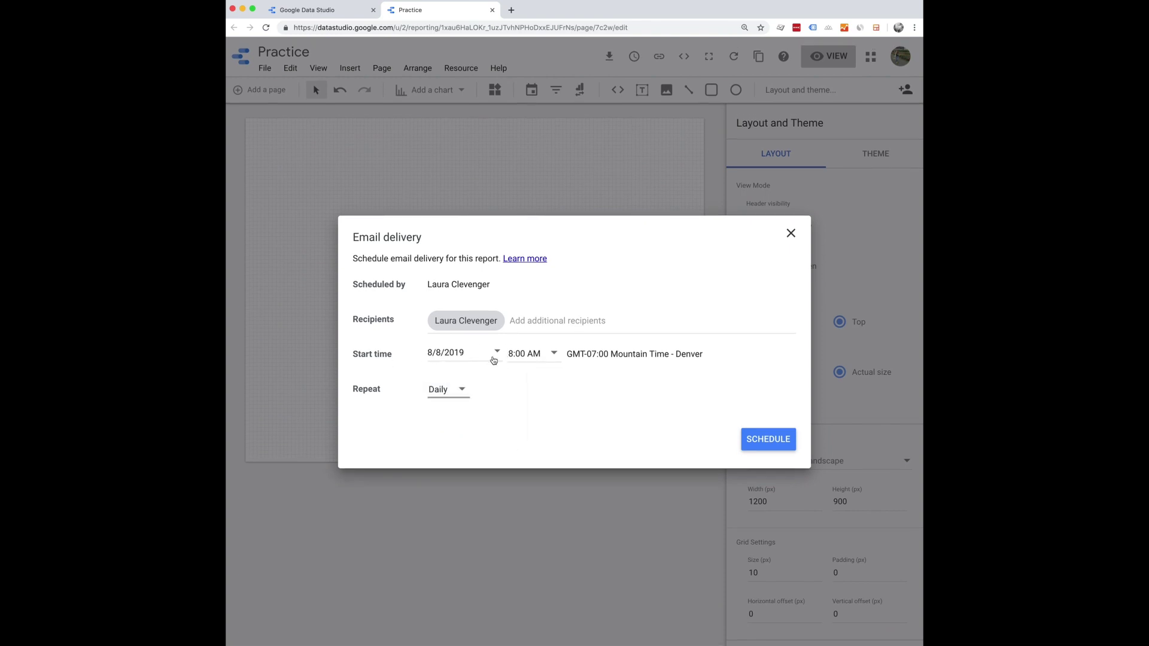
{"action": "left_click", "coordinate": [791, 234]}
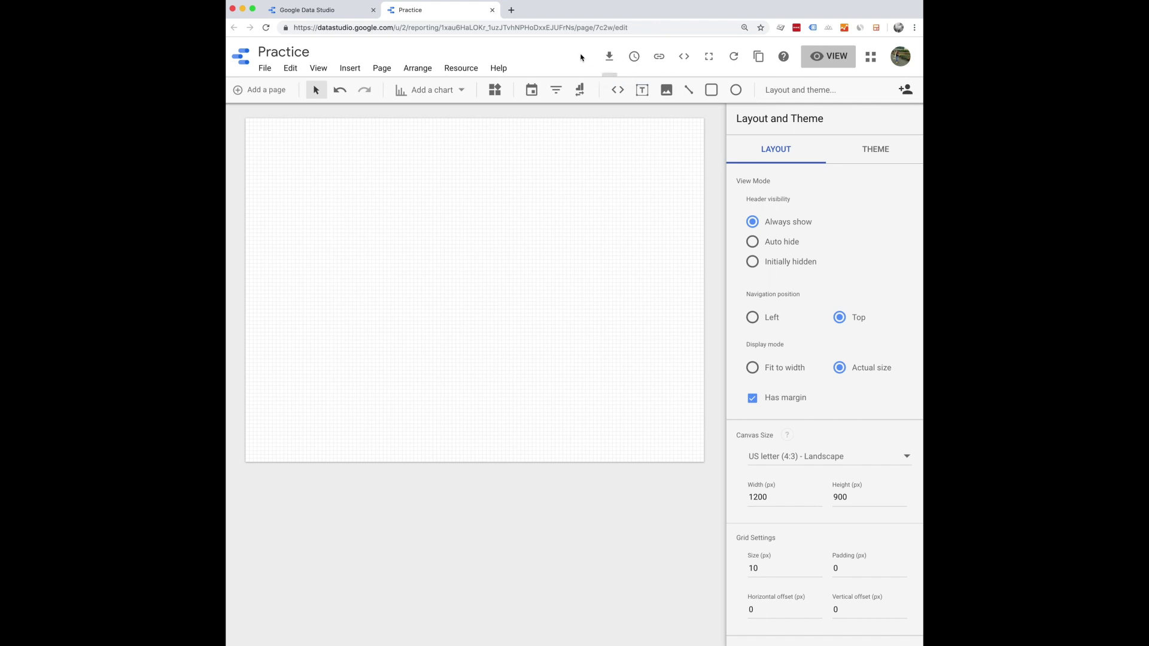
Step: Add a combo chart to the page and enlarge it
{"action": "left_click", "coordinate": [442, 96]}
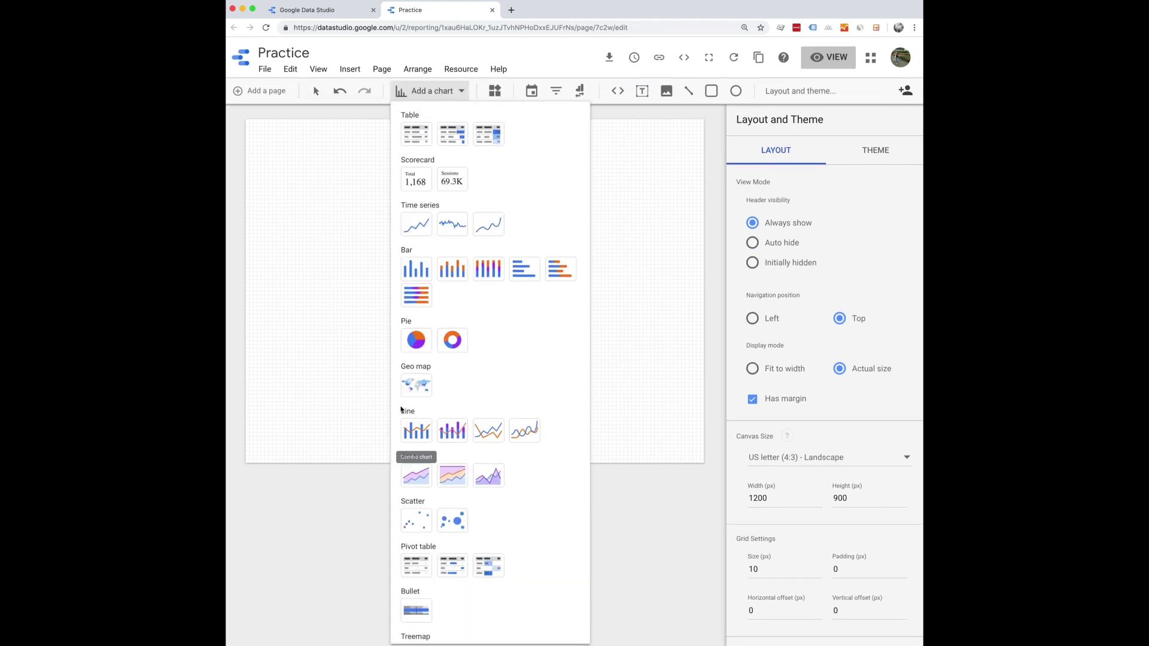
{"action": "left_click", "coordinate": [416, 430]}
{"action": "left_click", "coordinate": [333, 189]}
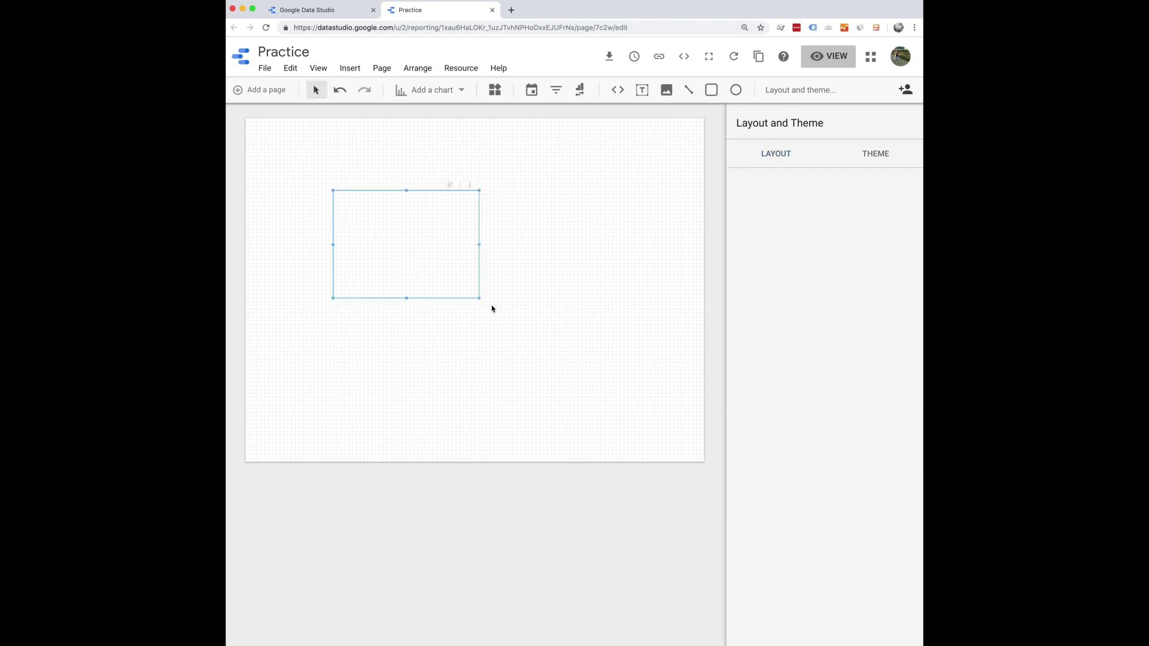
{"action": "left_click_drag", "start_coordinate": [480, 299], "coordinate": [623, 370]}
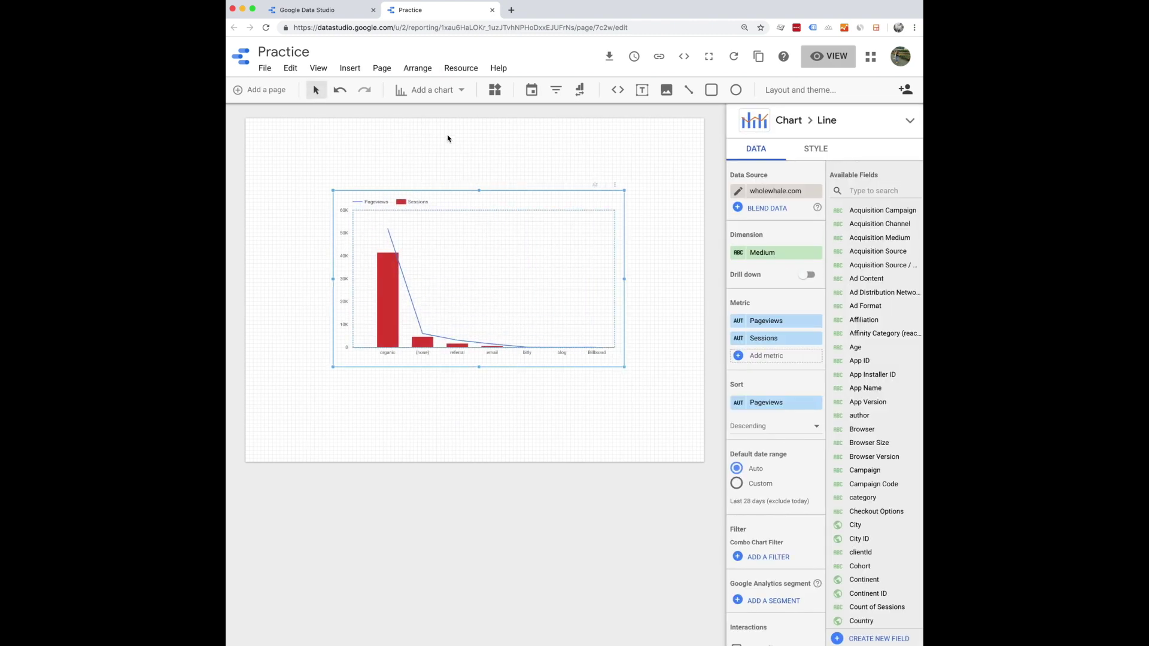
Step: Add a second blank page to the report and check the page list
{"action": "left_click", "coordinate": [257, 91]}
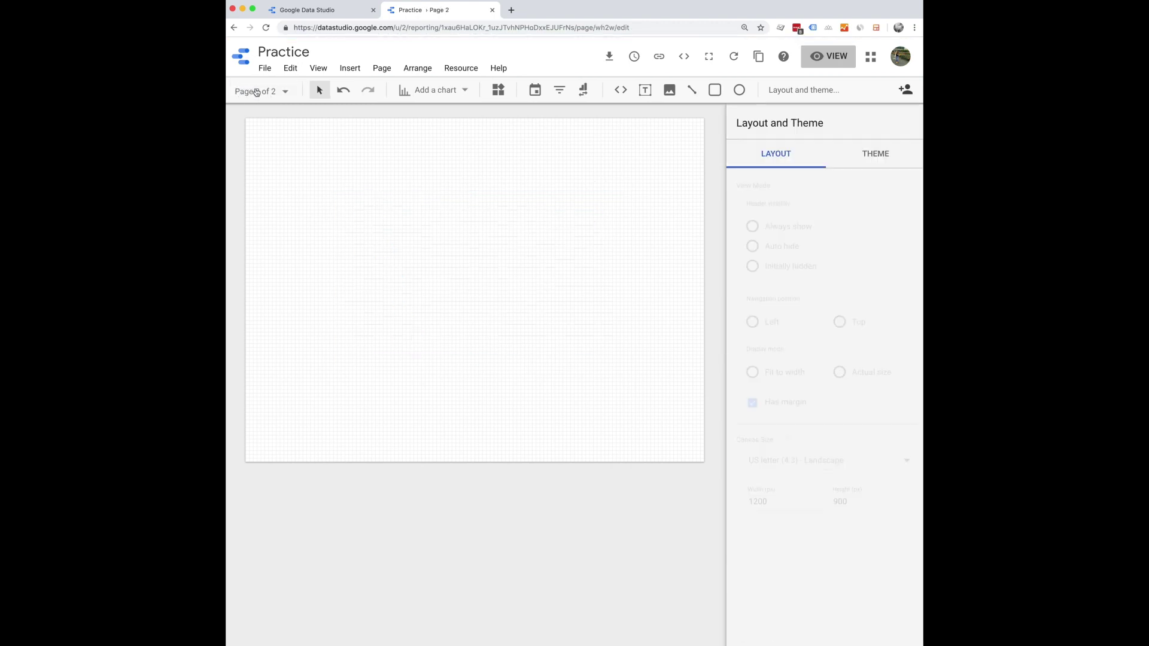
{"action": "left_click", "coordinate": [282, 92]}
{"action": "left_click", "coordinate": [282, 93]}
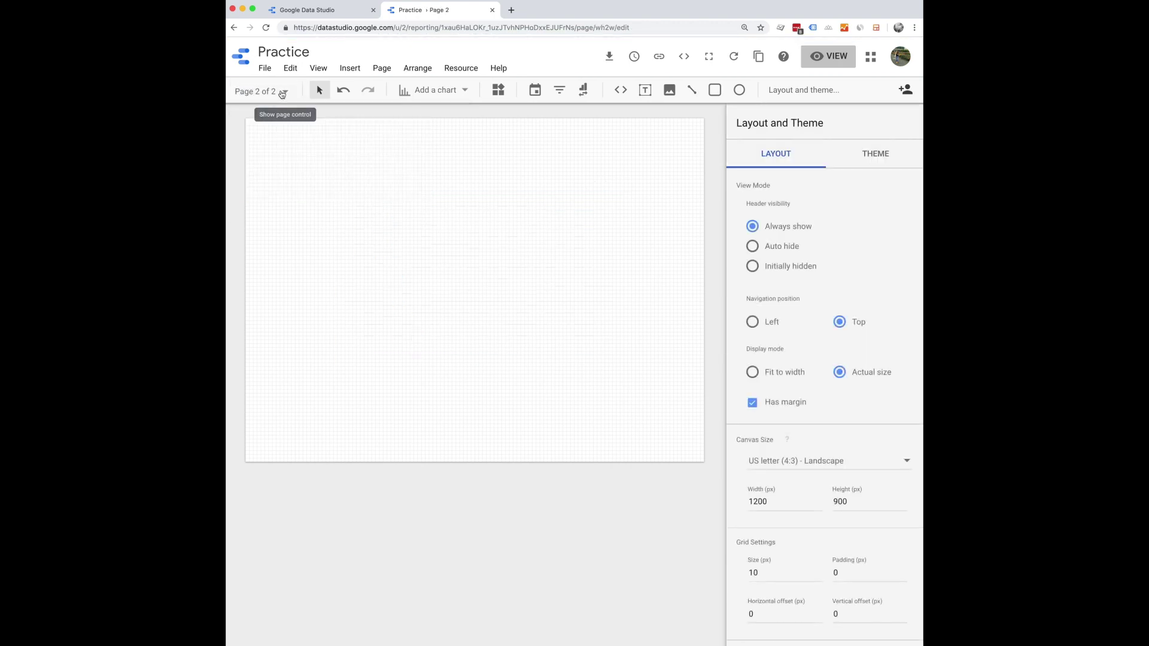
{"action": "left_click", "coordinate": [282, 93]}
{"action": "left_click", "coordinate": [281, 93]}
{"action": "left_click", "coordinate": [282, 92]}
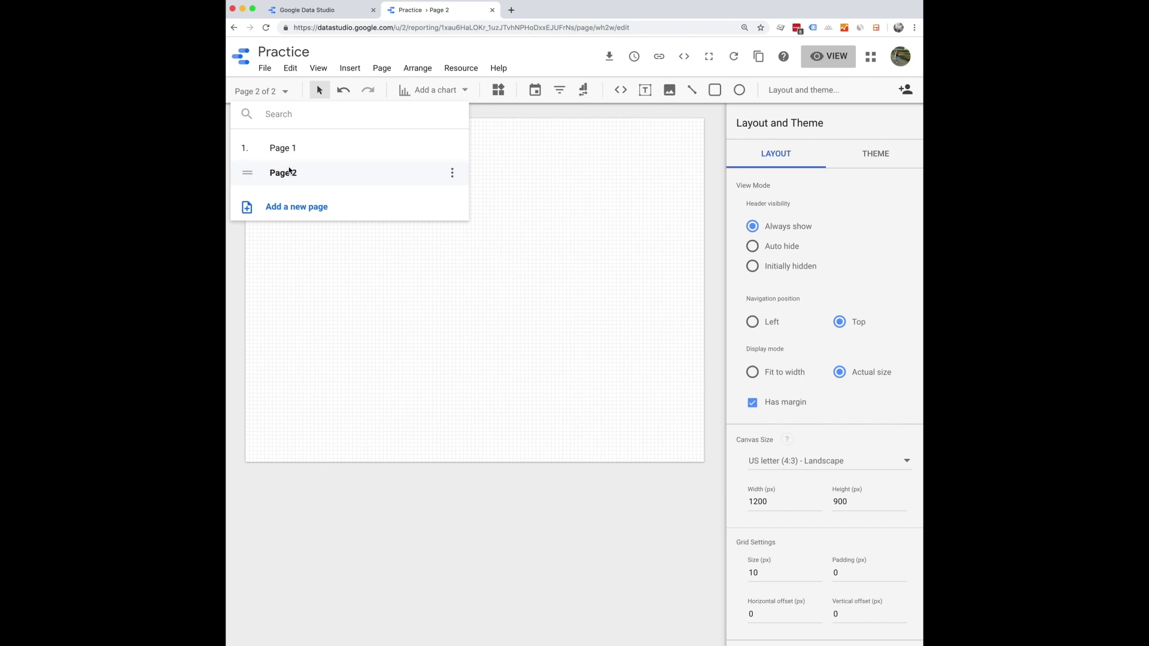
{"action": "left_click", "coordinate": [503, 168]}
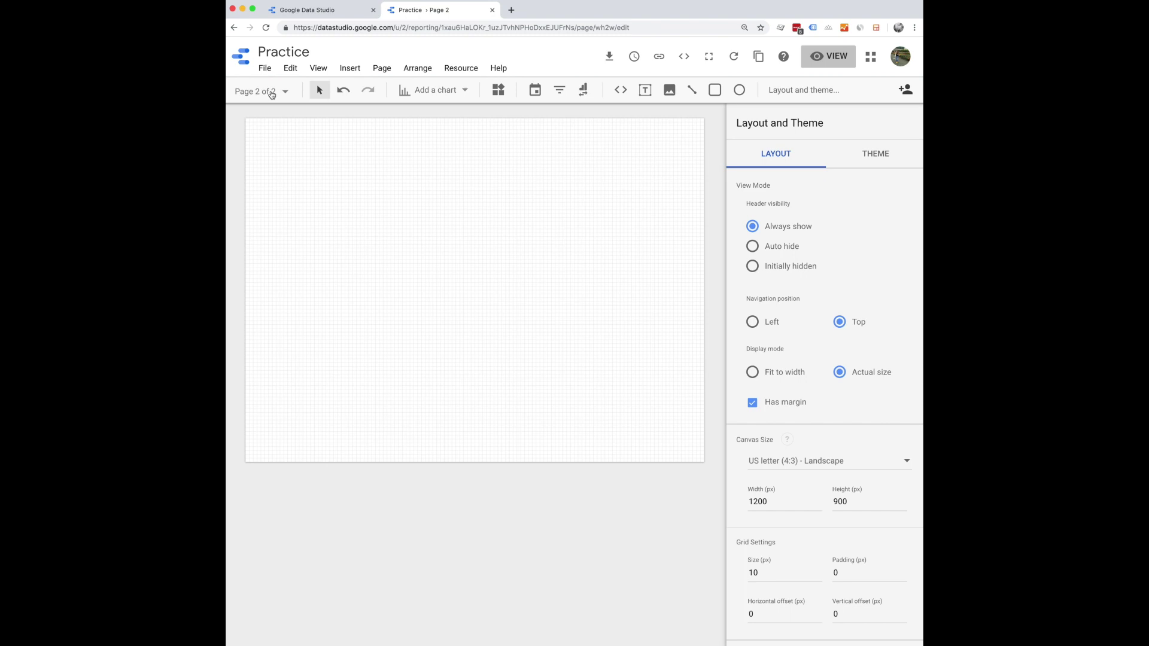
Step: Add a blank Page 3 from the page list
{"action": "left_click", "coordinate": [271, 94]}
{"action": "left_click", "coordinate": [281, 208]}
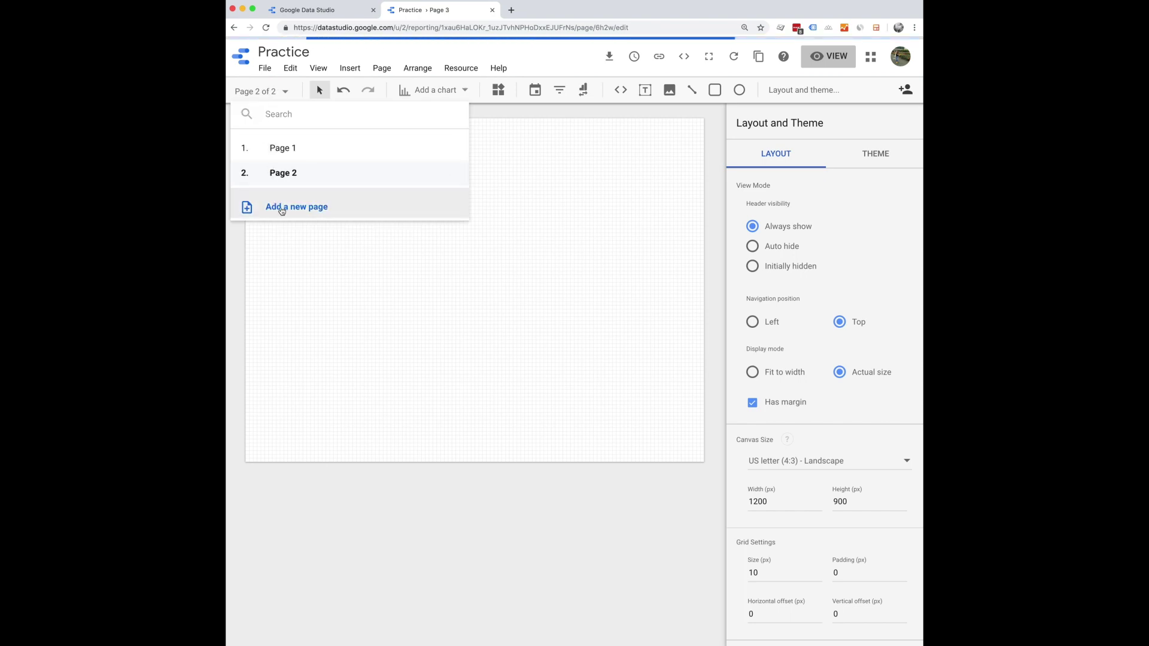
{"action": "left_click", "coordinate": [530, 204]}
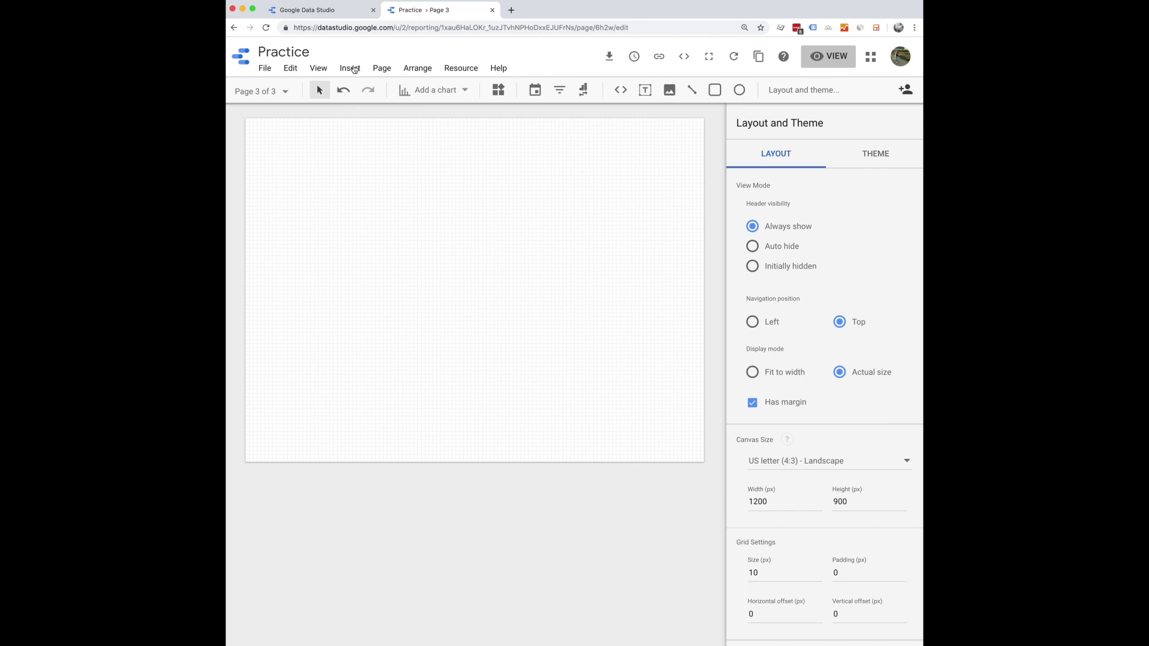
{"action": "left_click", "coordinate": [350, 68]}
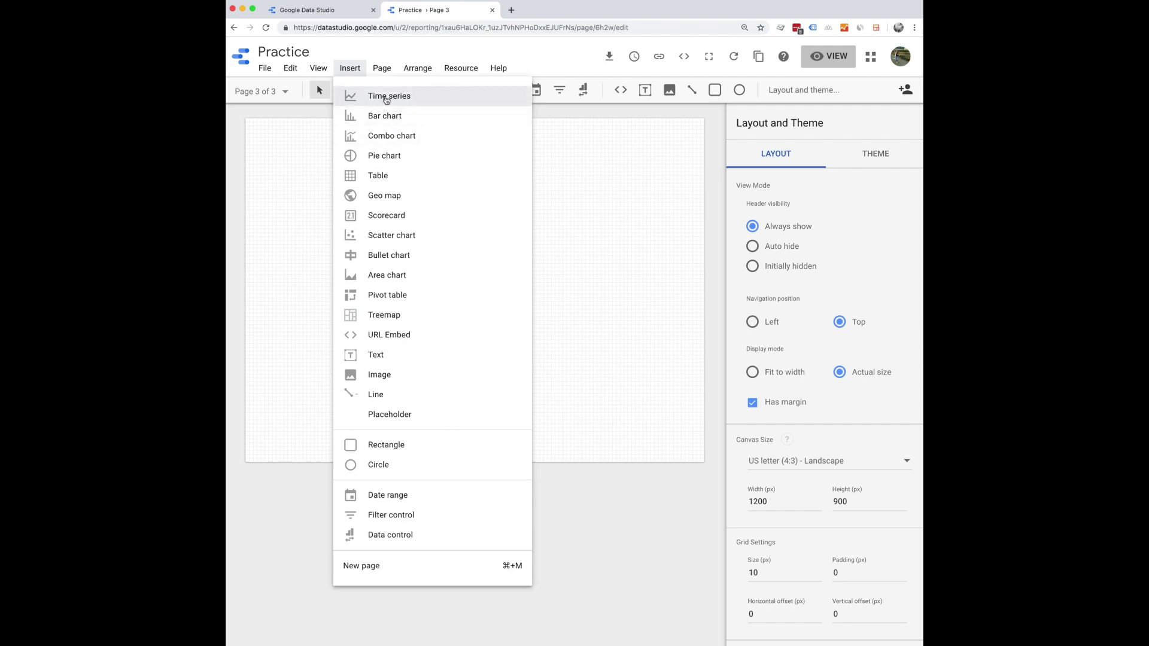
Step: Insert a time series chart of Pageviews by Date on Page 3 and widen it
{"action": "left_click", "coordinate": [386, 99]}
{"action": "left_click", "coordinate": [360, 198]}
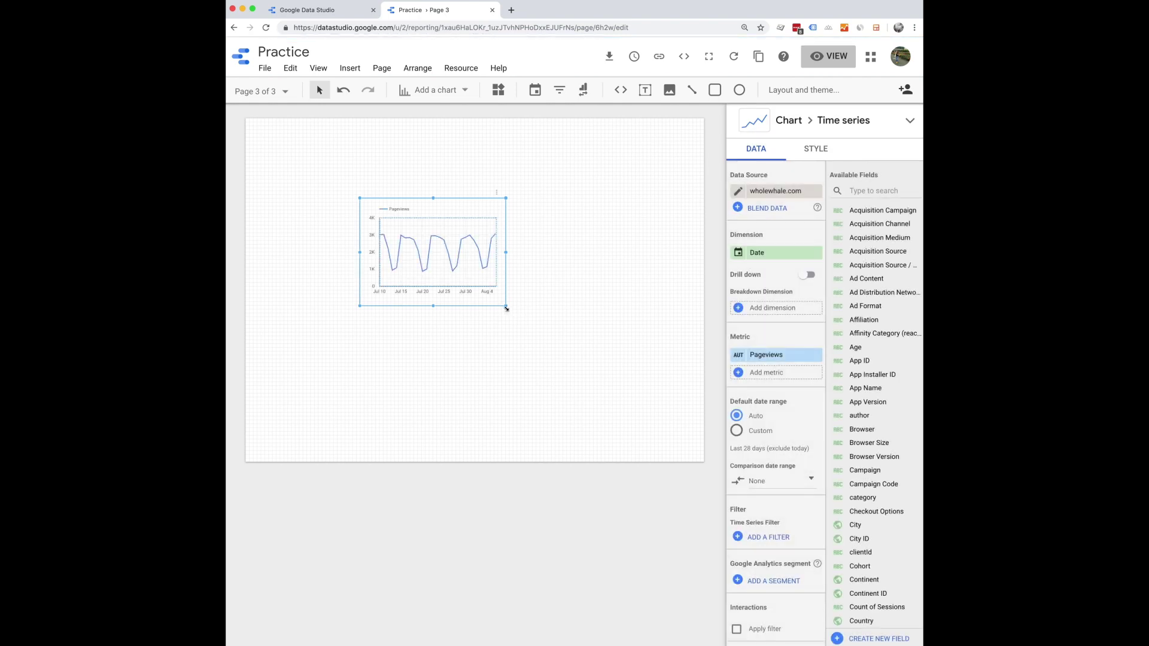
{"action": "left_click_drag", "start_coordinate": [506, 307], "coordinate": [583, 337]}
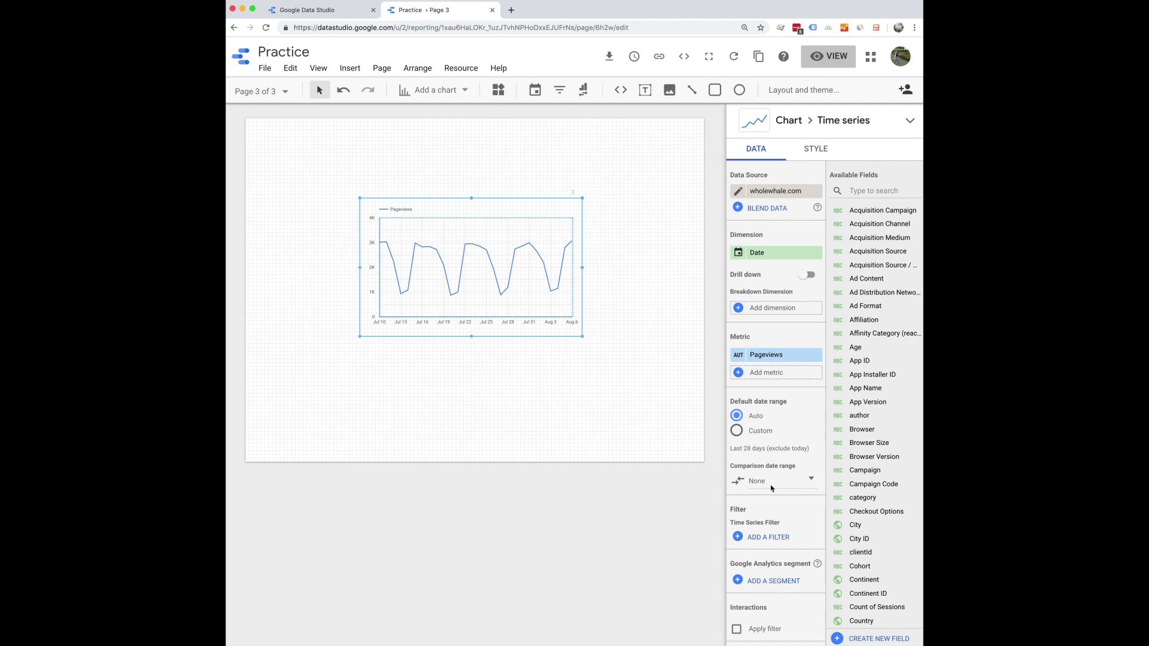
{"action": "scroll", "coordinate": [771, 488], "scroll_direction": "down", "scroll_amount": 4}
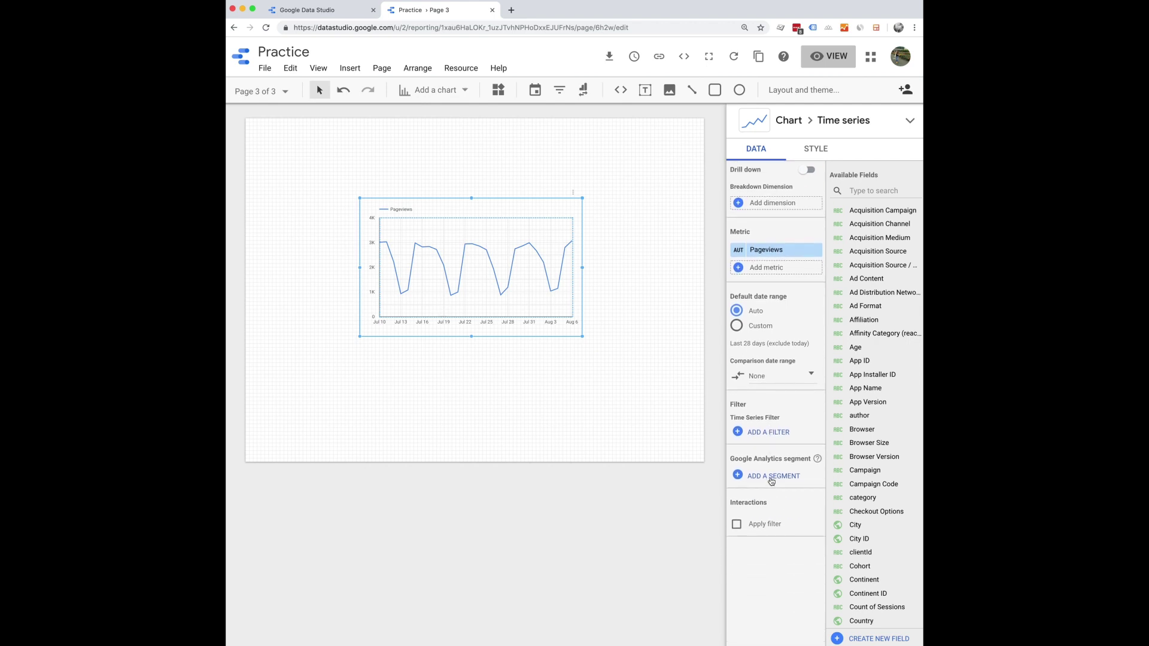
Step: Add the custom West Coast segment to the report
{"action": "left_click", "coordinate": [772, 478]}
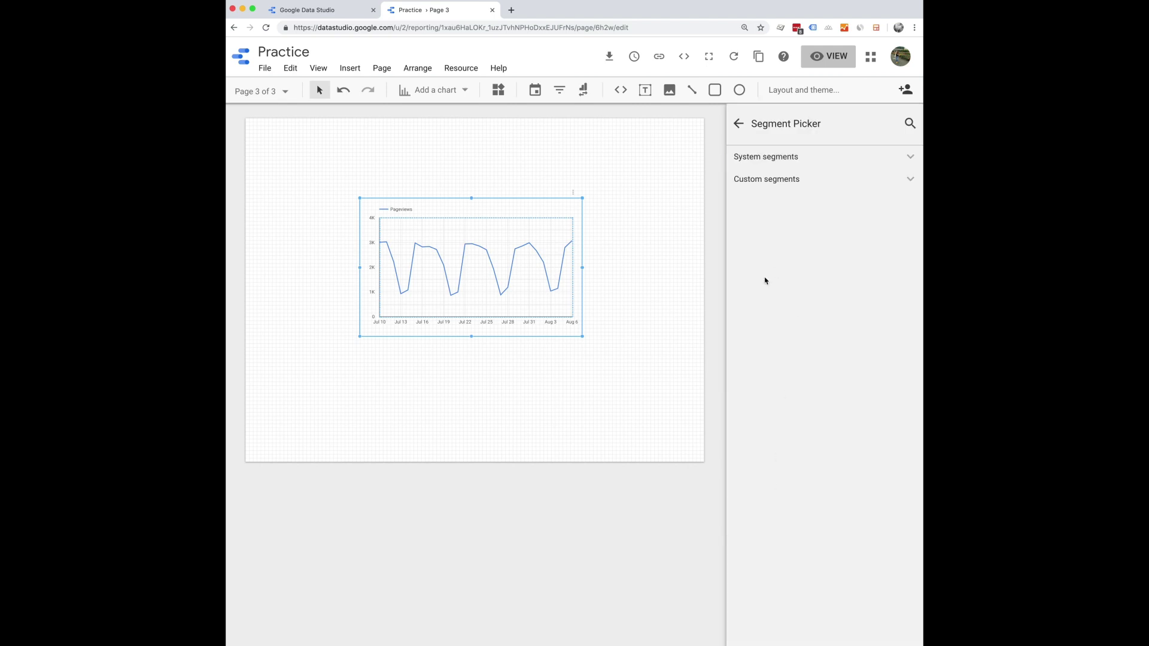
{"action": "left_click", "coordinate": [888, 165]}
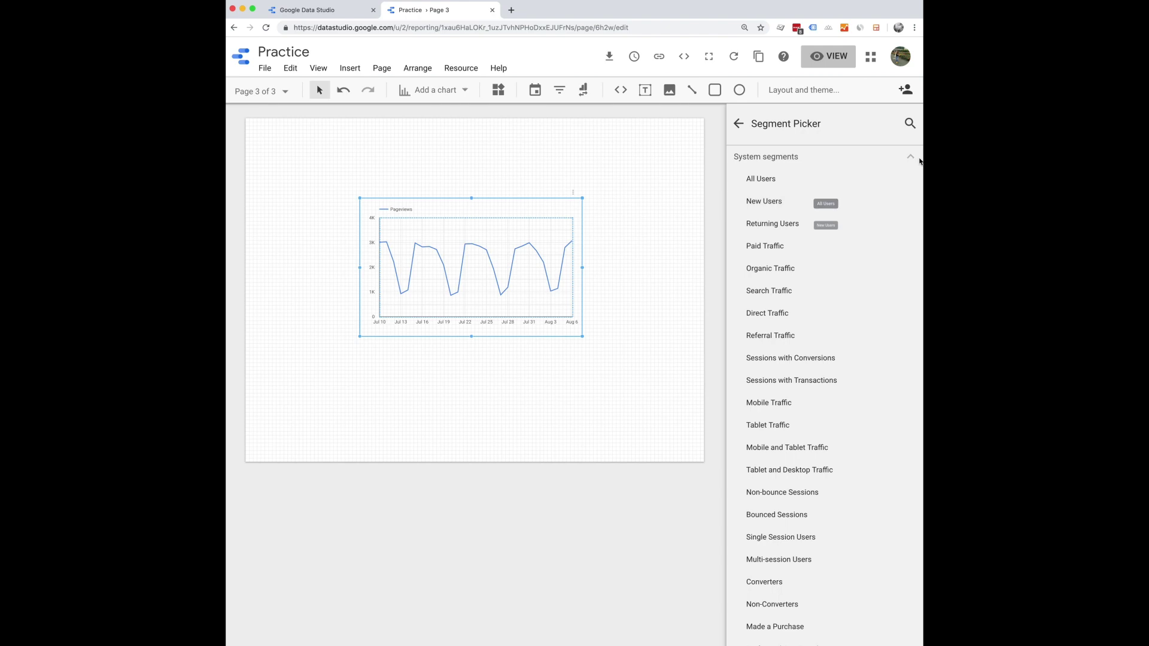
{"action": "left_click", "coordinate": [910, 157]}
{"action": "left_click", "coordinate": [910, 180]}
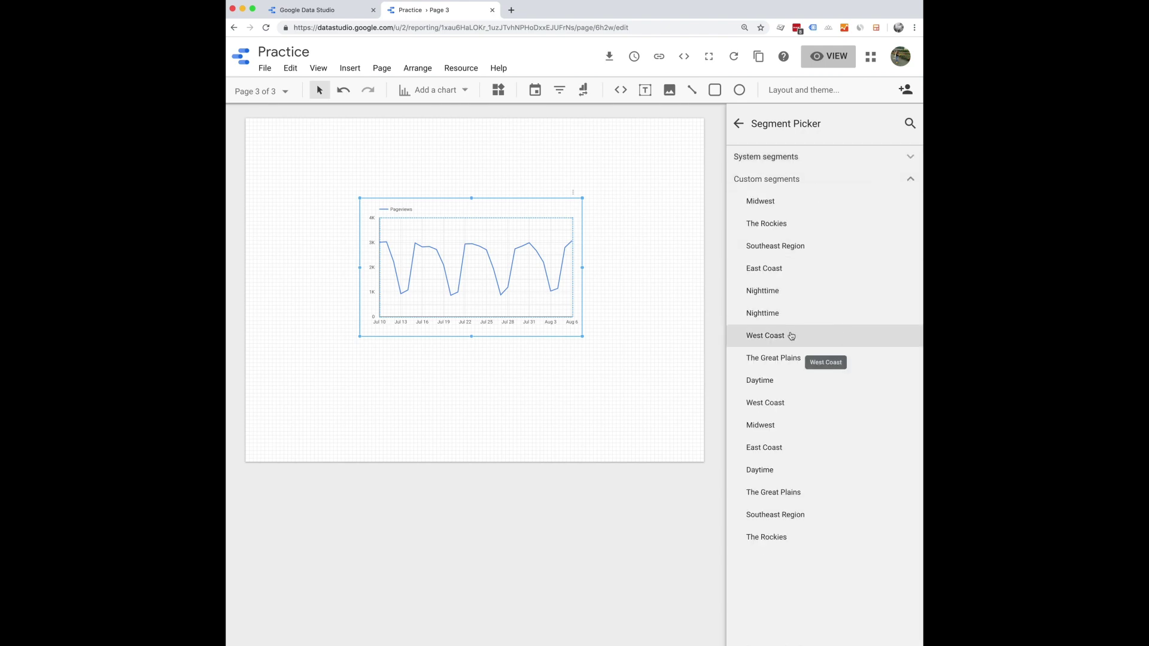
{"action": "left_click", "coordinate": [787, 335]}
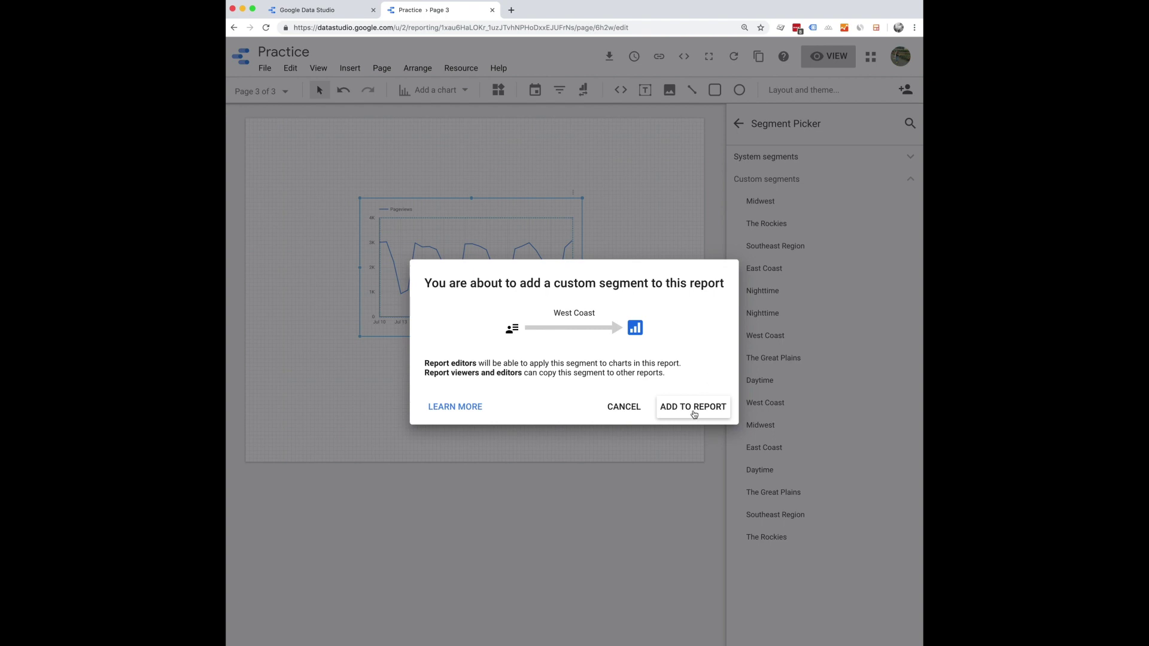
{"action": "left_click", "coordinate": [692, 410]}
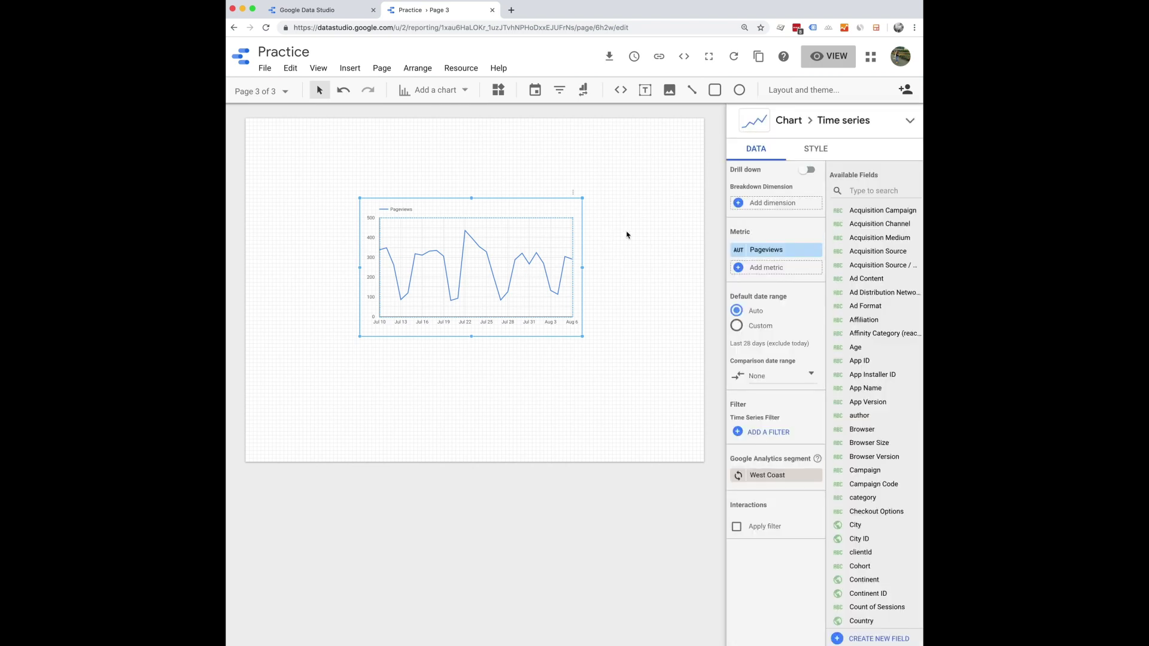
Step: Delete the time series chart, leaving Page 3 blank
{"action": "left_click", "coordinate": [628, 234]}
{"action": "left_click", "coordinate": [487, 242]}
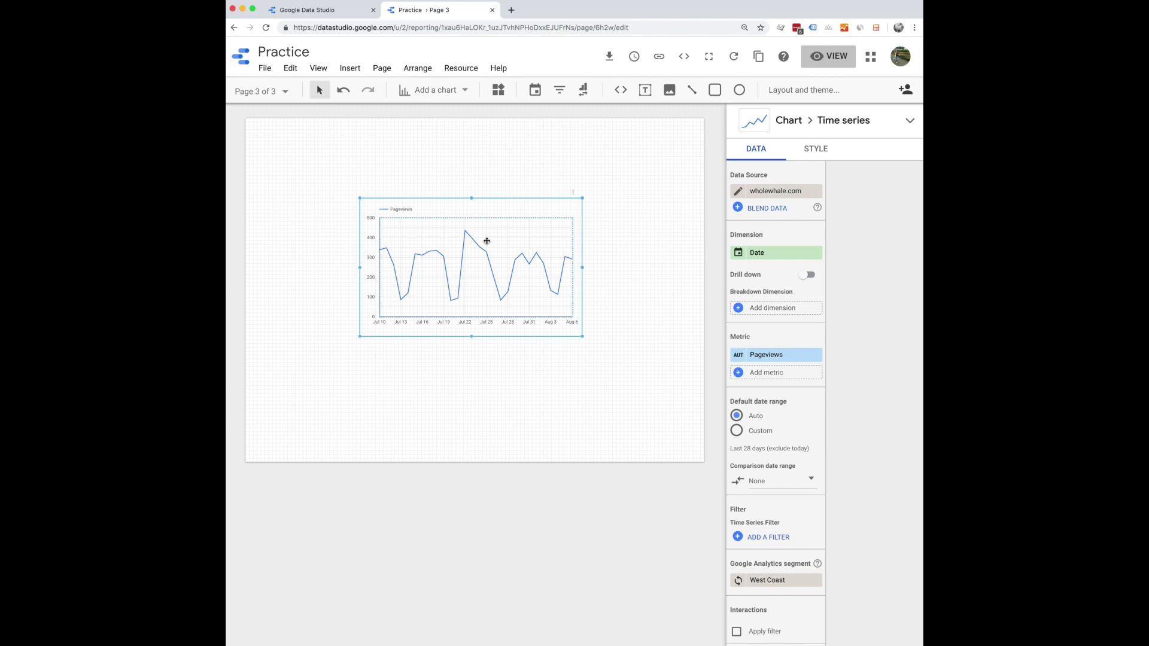
{"action": "key", "text": "Delete"}
Step: View the Simple theme's chart palette colours, leaving them unchanged
{"action": "left_click", "coordinate": [870, 155]}
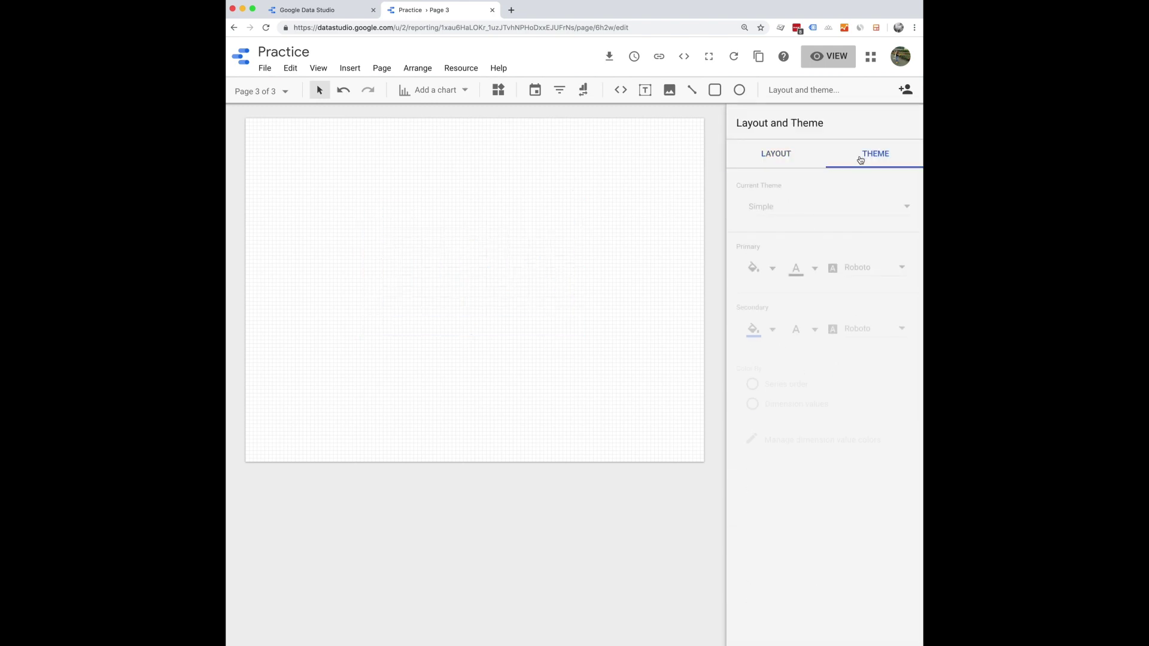
{"action": "left_click", "coordinate": [784, 496]}
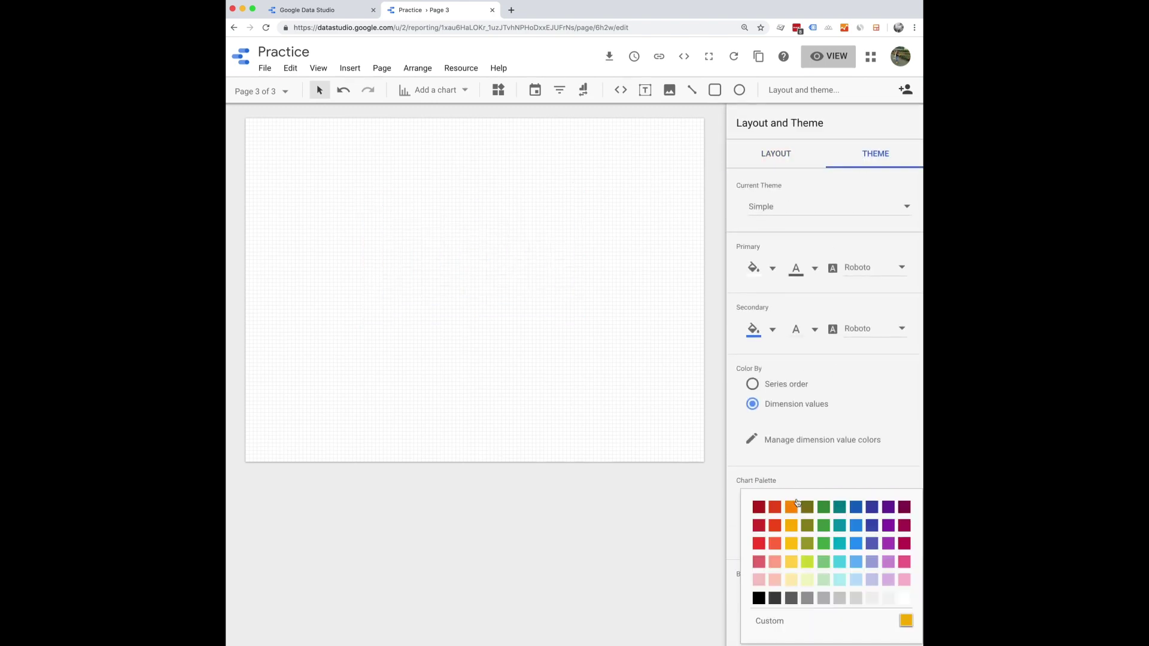
{"action": "left_click", "coordinate": [790, 478]}
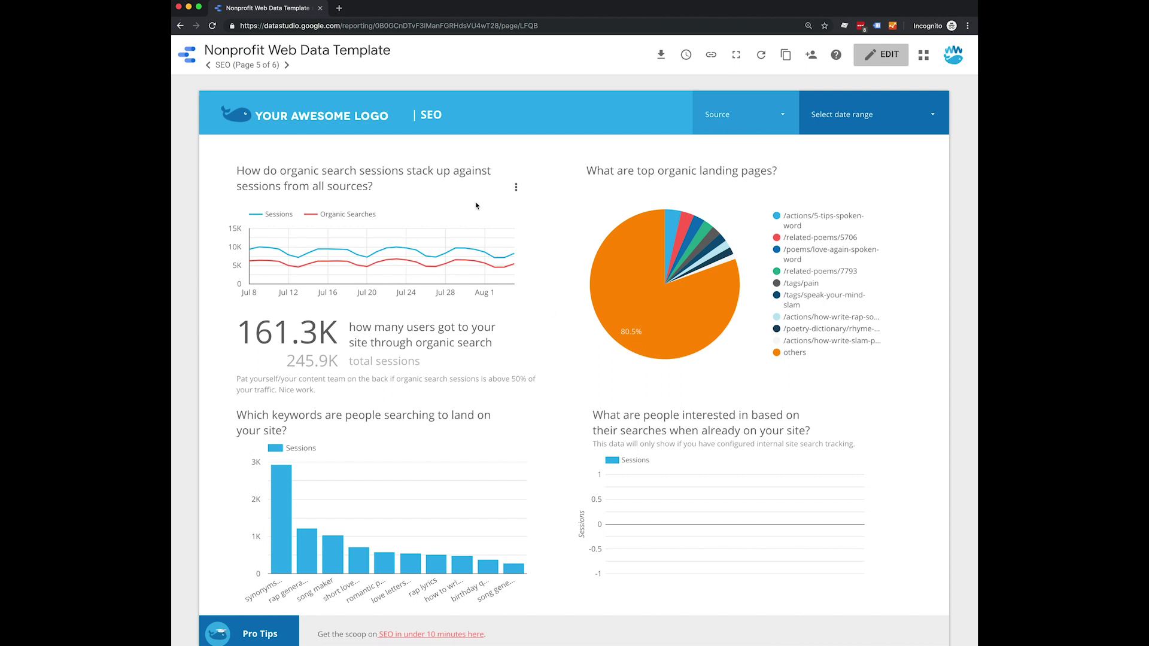
Step: Move the Nonprofit template report to its Social page, then view Page 3's layout settings
{"action": "left_click", "coordinate": [287, 65]}
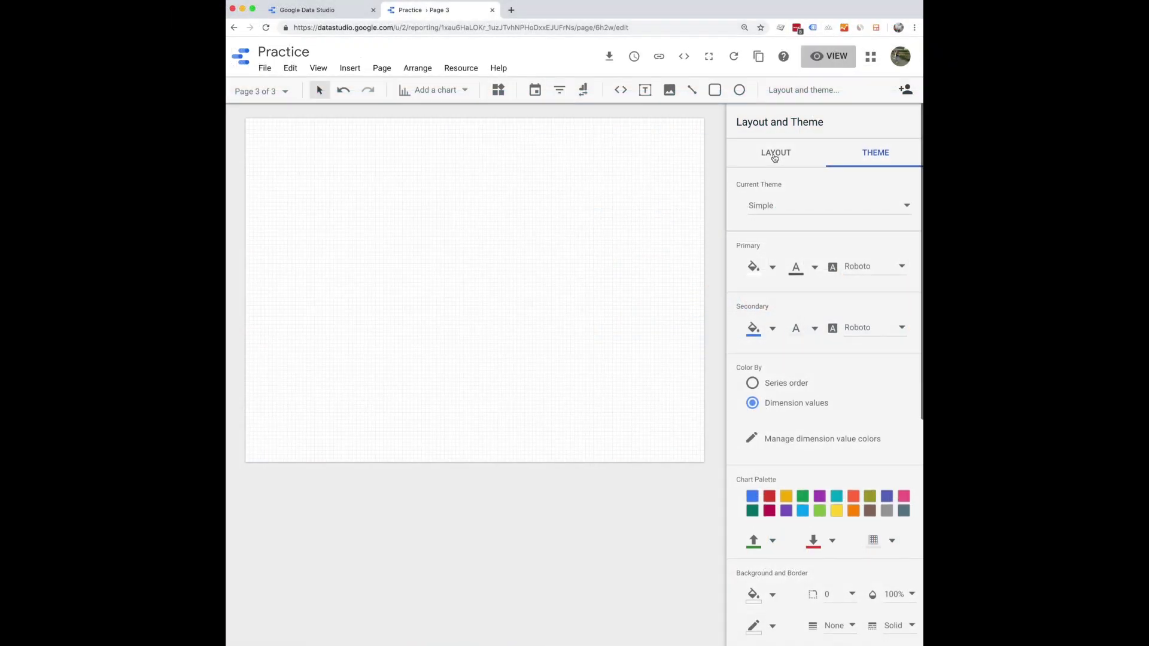
{"action": "left_click", "coordinate": [774, 155]}
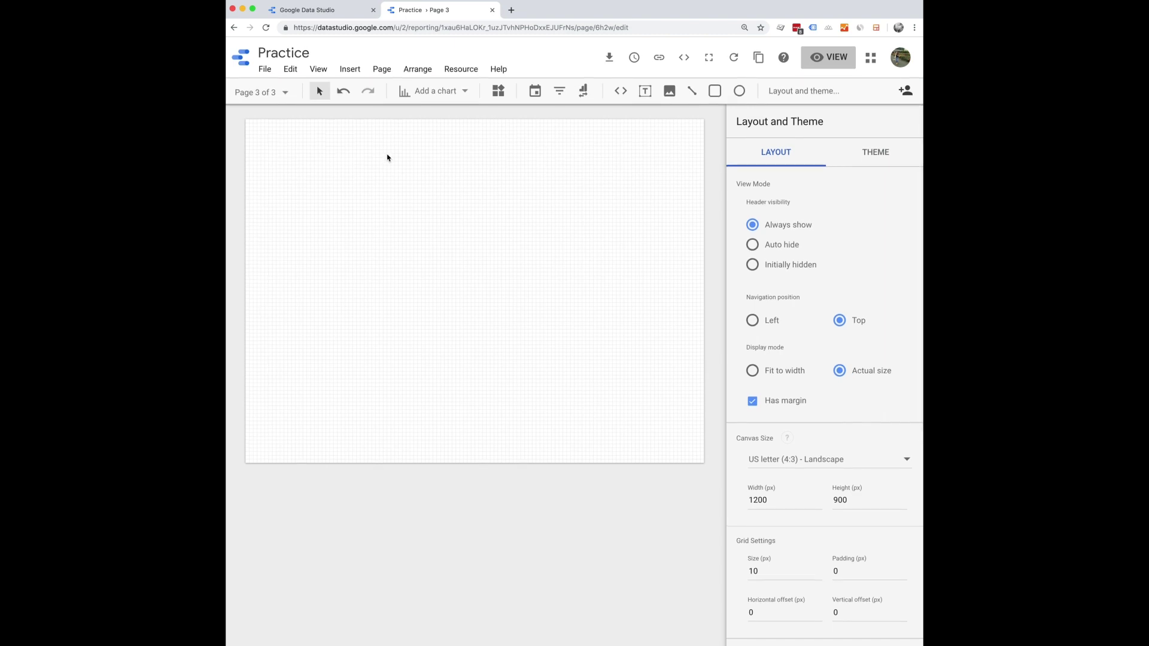
Step: Scroll through Page 3's layout settings for the US letter landscape 1200×900 canvas
{"action": "scroll", "coordinate": [376, 169], "scroll_direction": "down", "scroll_amount": 1}
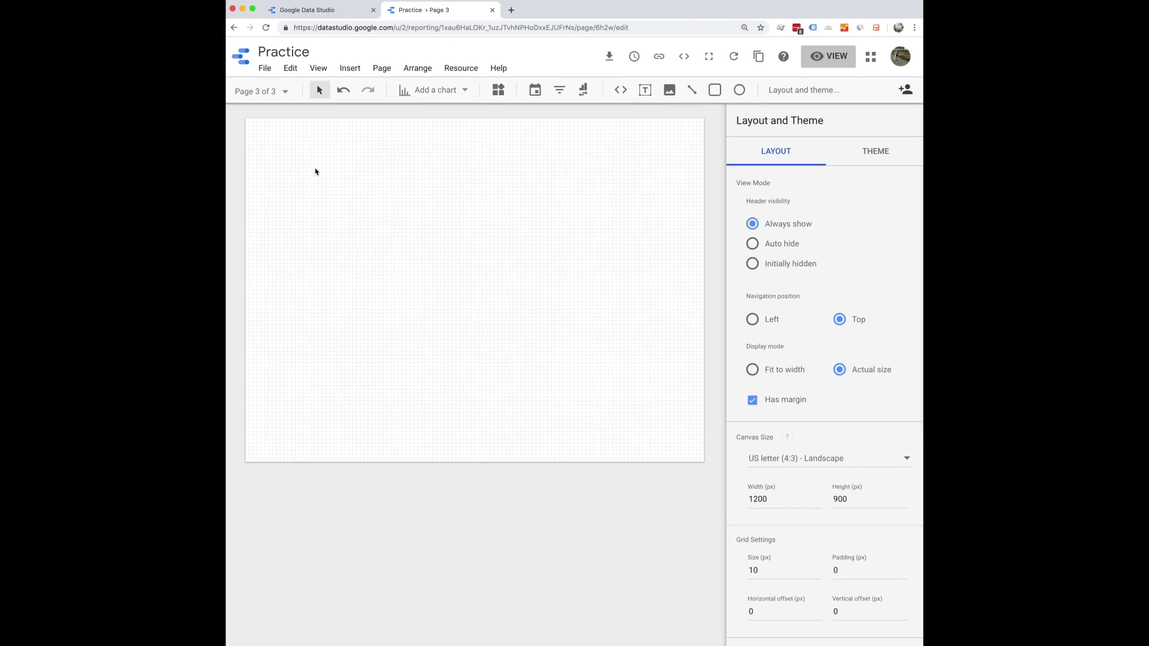